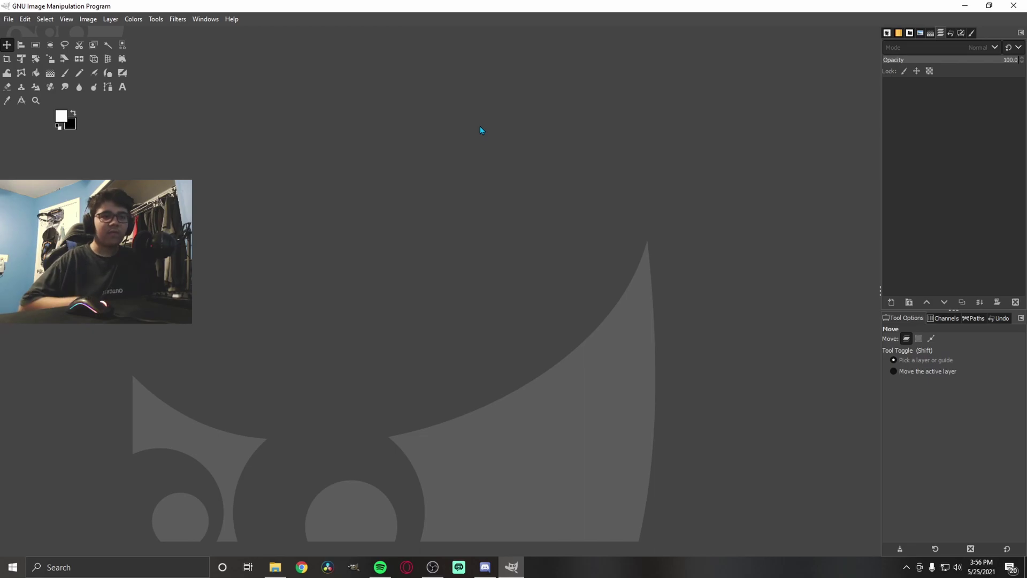
Create a new 1920 × 1080 px image filled with transparency and with the comment cleared
click(9, 18)
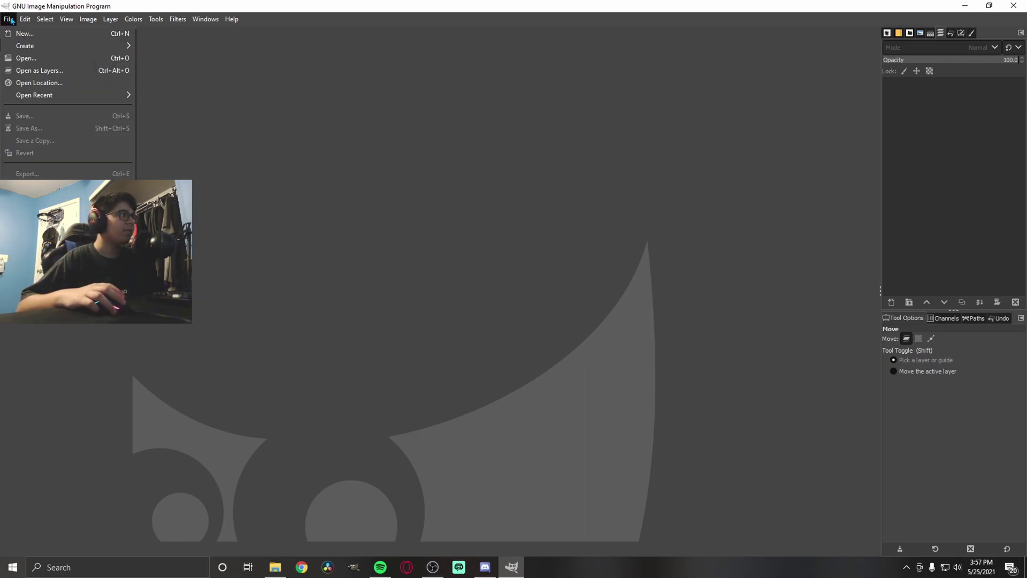
click(24, 35)
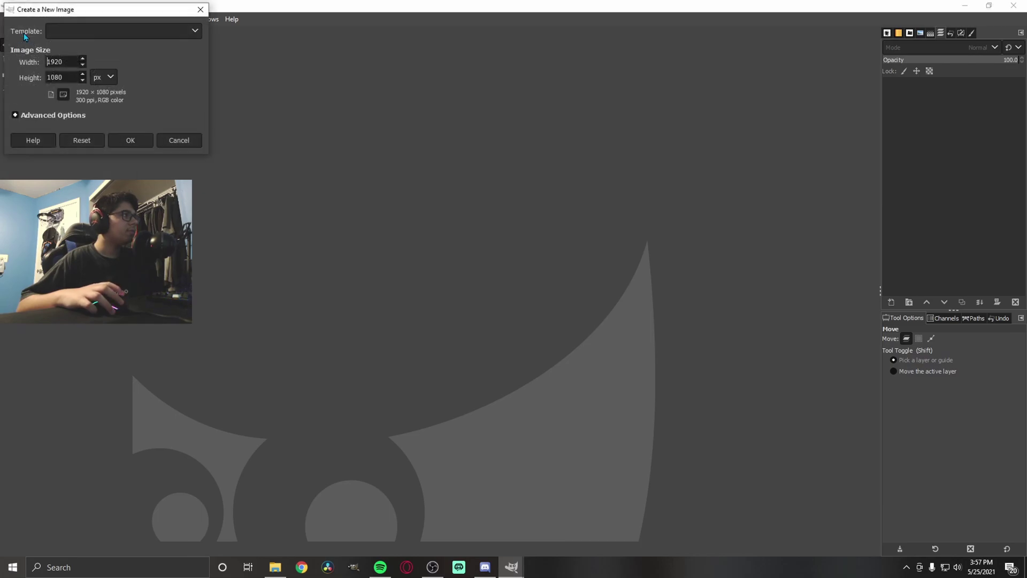
drag(73, 64, 44, 79)
click(48, 63)
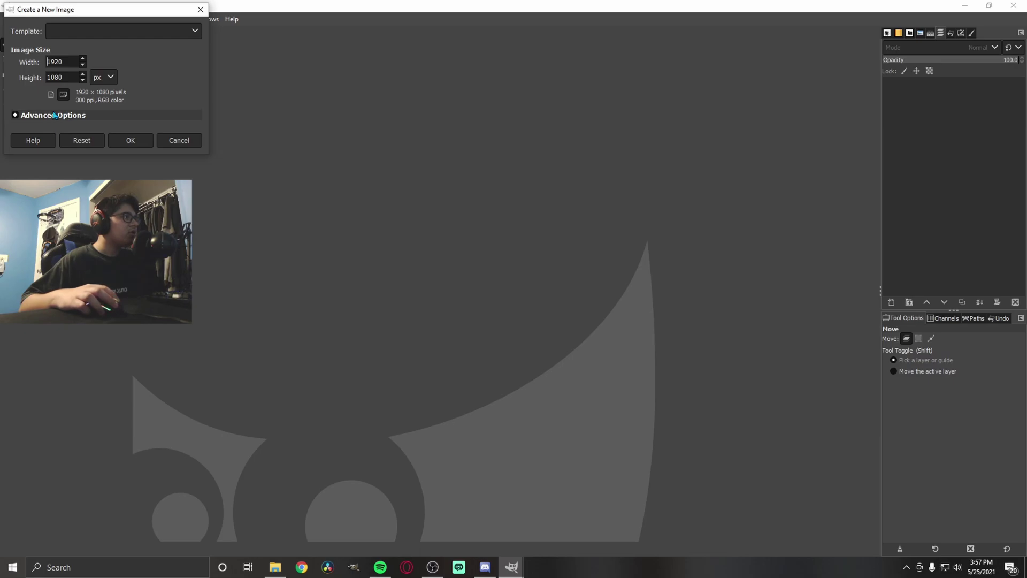
click(51, 116)
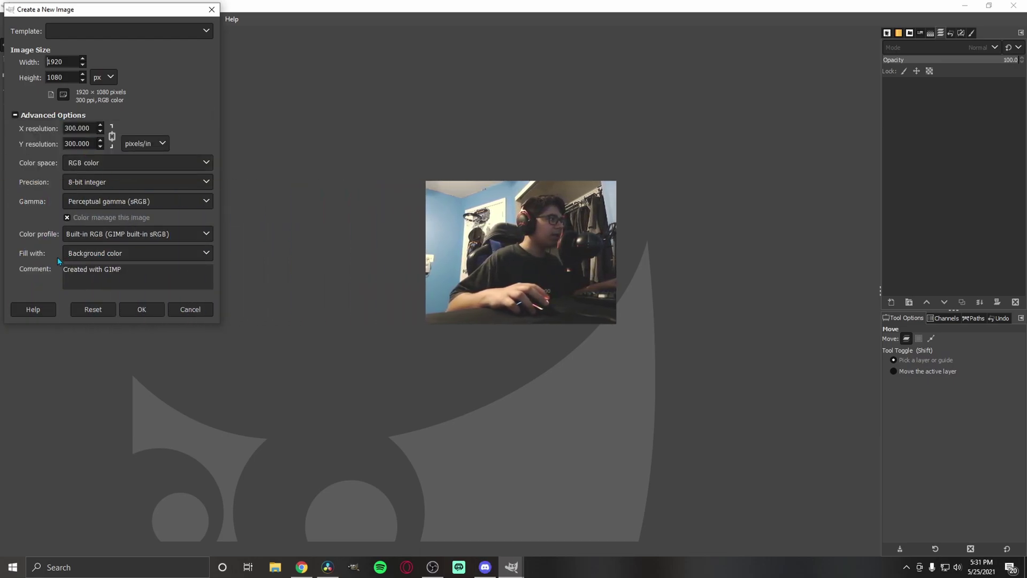
drag(137, 272, 59, 272)
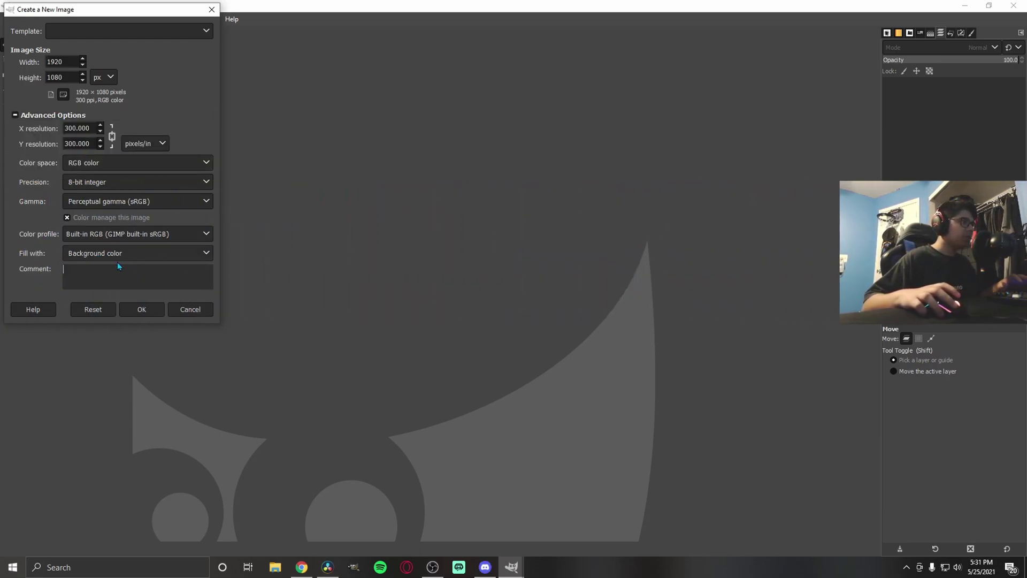
key(BackSpace)
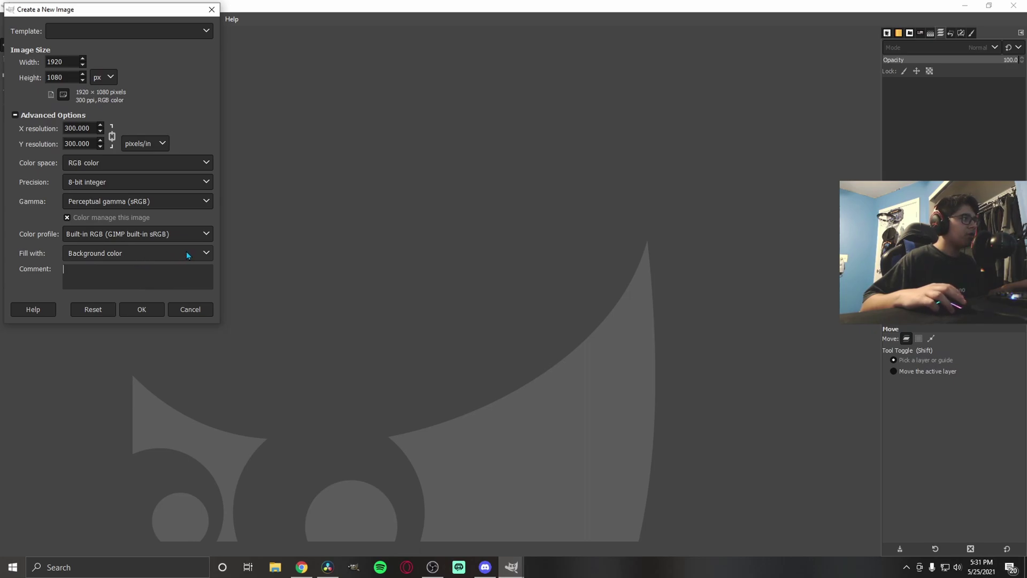
click(126, 252)
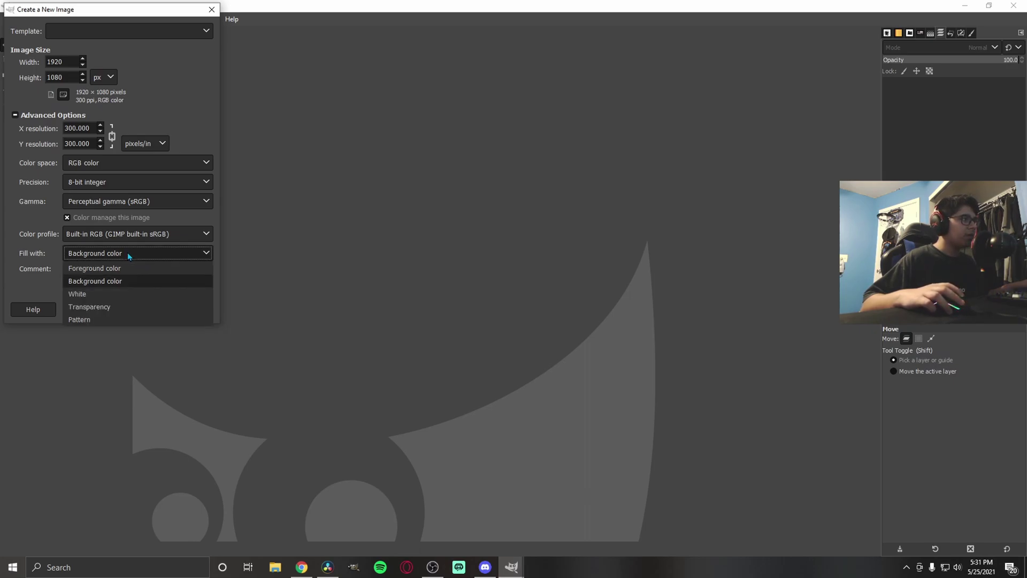
click(97, 307)
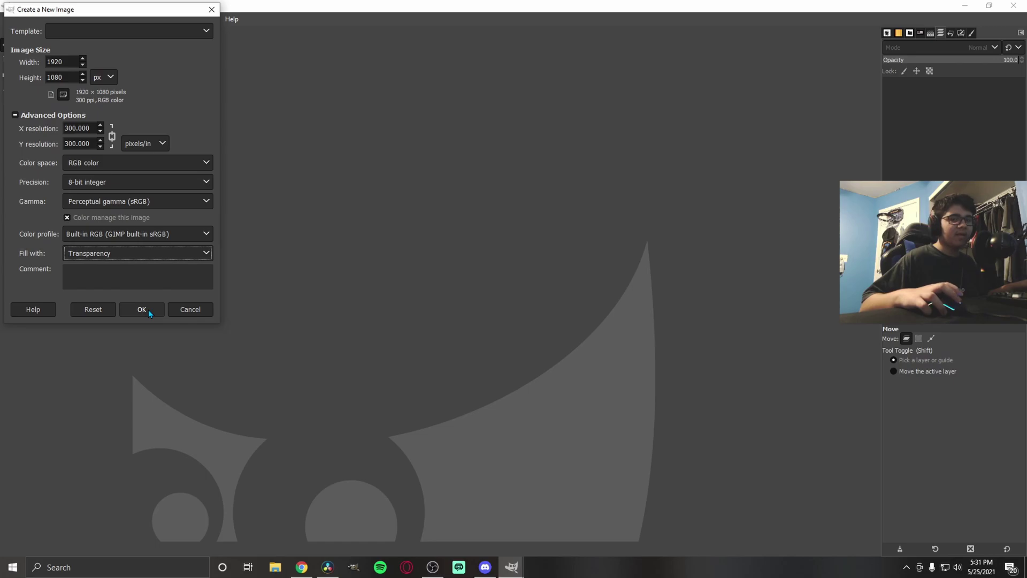
click(142, 309)
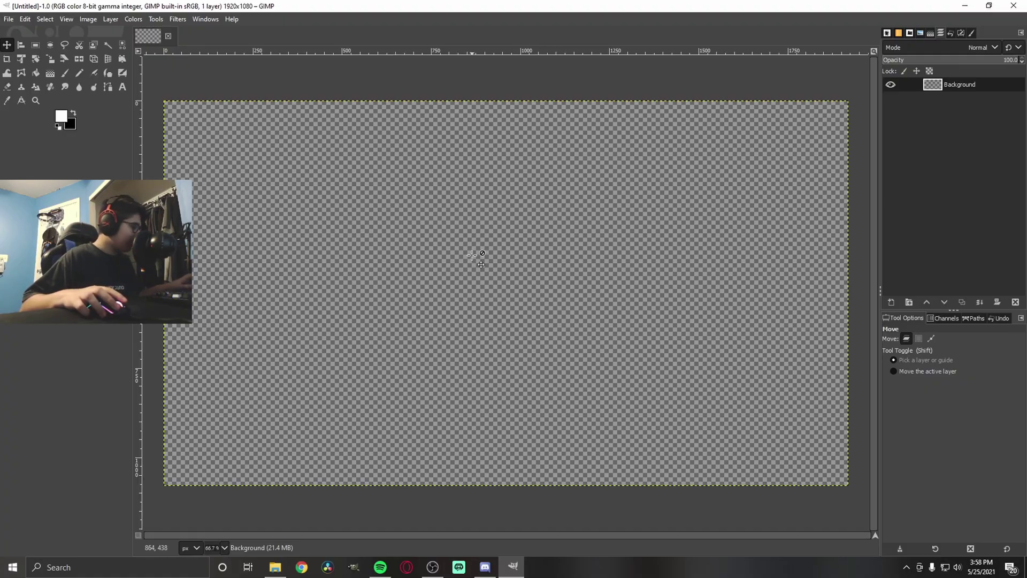
scroll(472, 256, up, 4)
scroll(481, 250, down, 4)
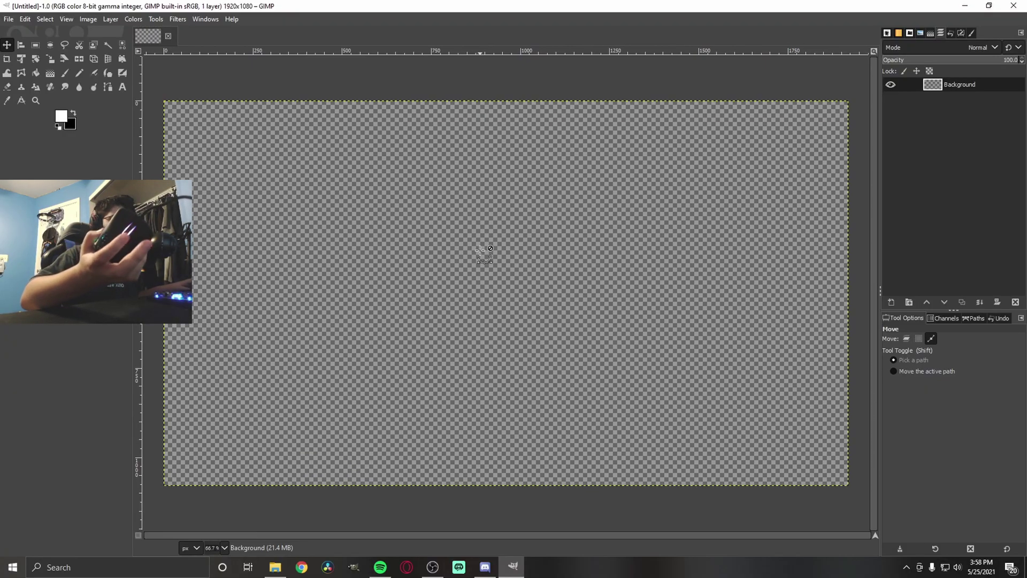
scroll(480, 250, down, 3)
scroll(481, 250, up, 3)
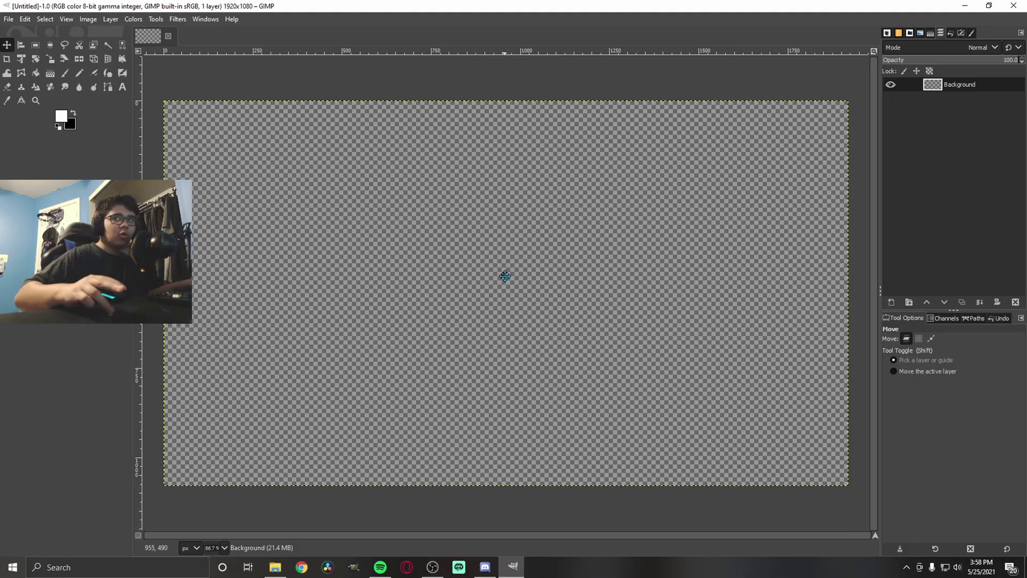
mouse_move(505, 276)
mouse_down()
mouse_move(663, 280)
mouse_move(468, 268)
mouse_move(489, 236)
mouse_move(516, 232)
mouse_move(534, 286)
mouse_move(505, 275)
mouse_up()
Add the word "text" to the canvas in white 252 px Impact Condensed and move it to the canvas's upper right area
click(122, 88)
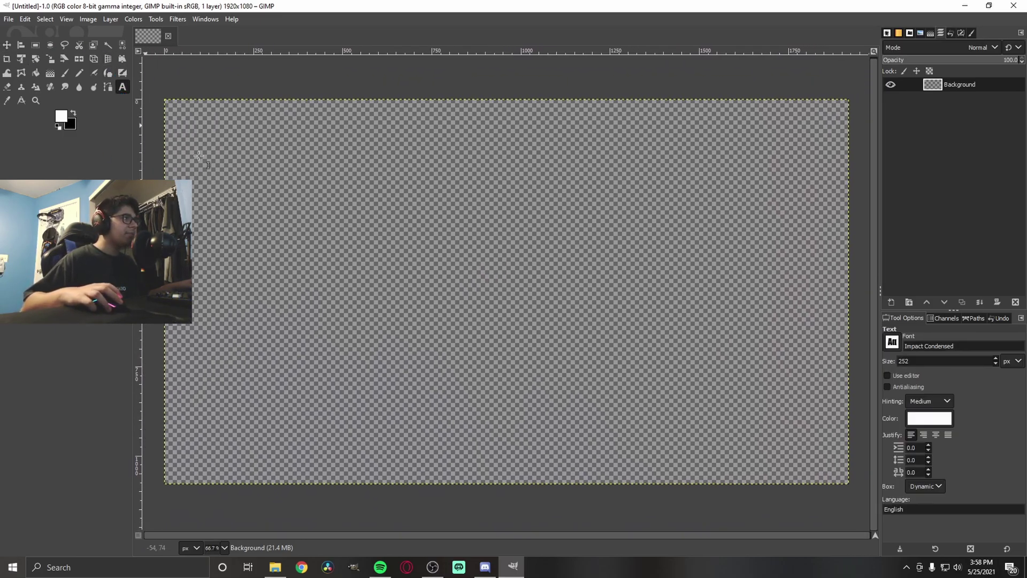
click(317, 210)
text(text)
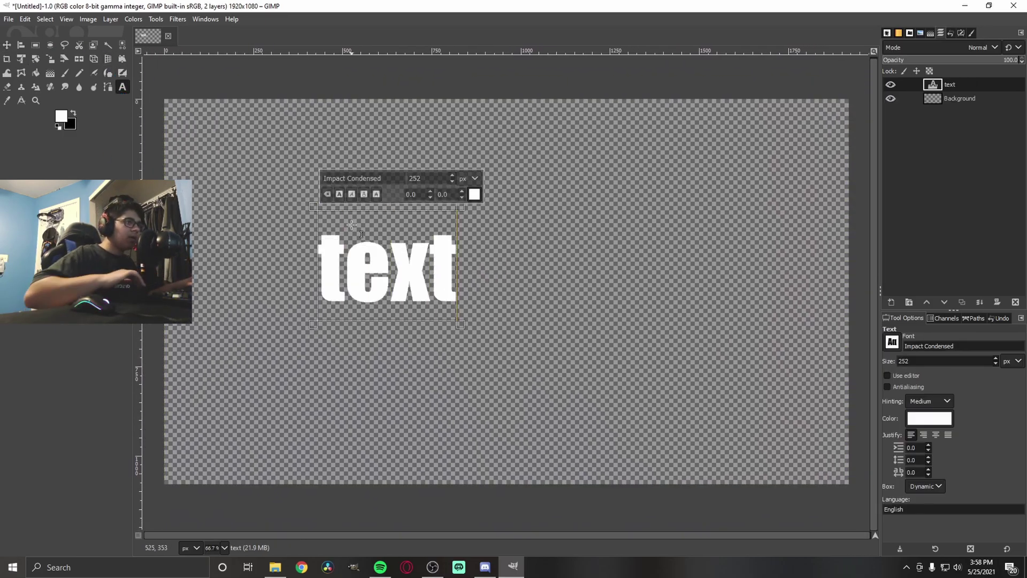
click(7, 45)
drag(406, 278, 691, 244)
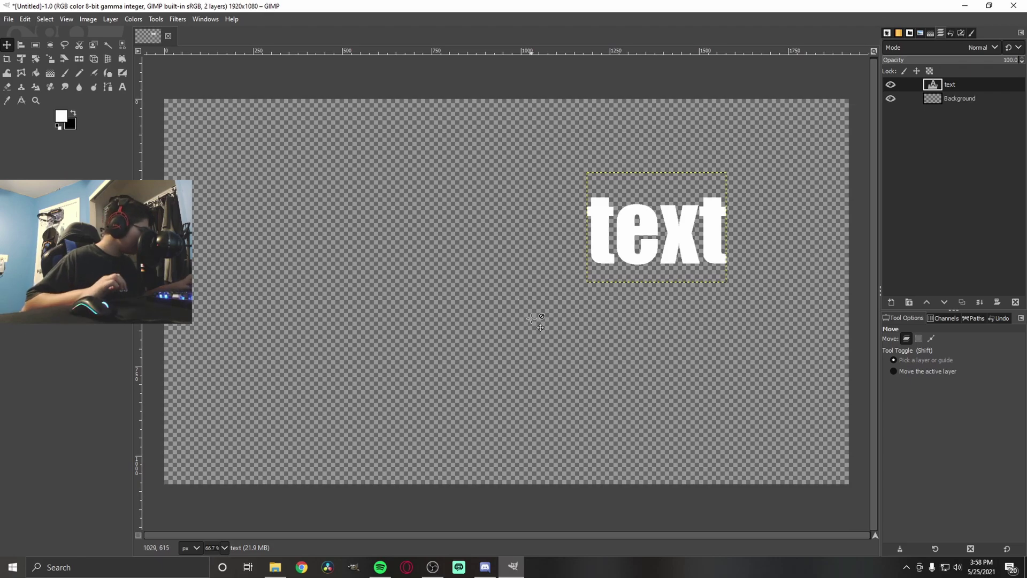
Undo the move of the text and delete the text layer
key(ctrl+z)
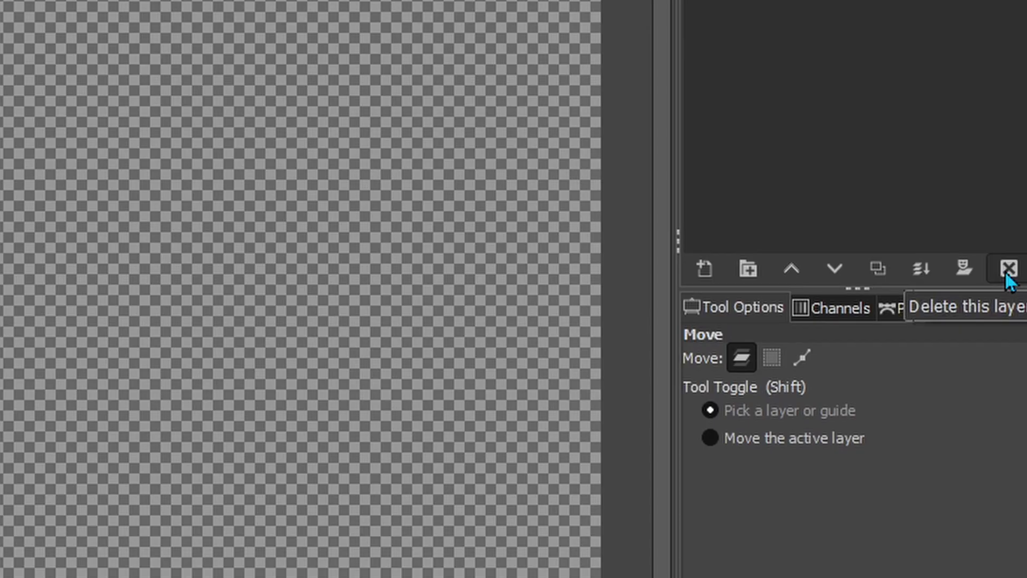
click(1015, 303)
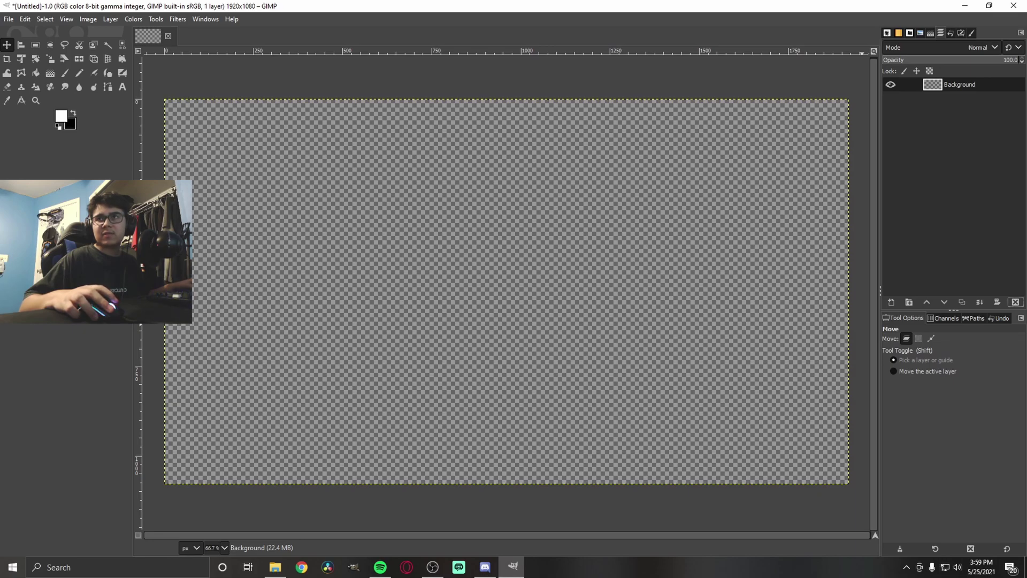
Import IMG_1972.jpg from the file explorer as a new layer, keeping its embedded Display P3 color profile
key(super+e)
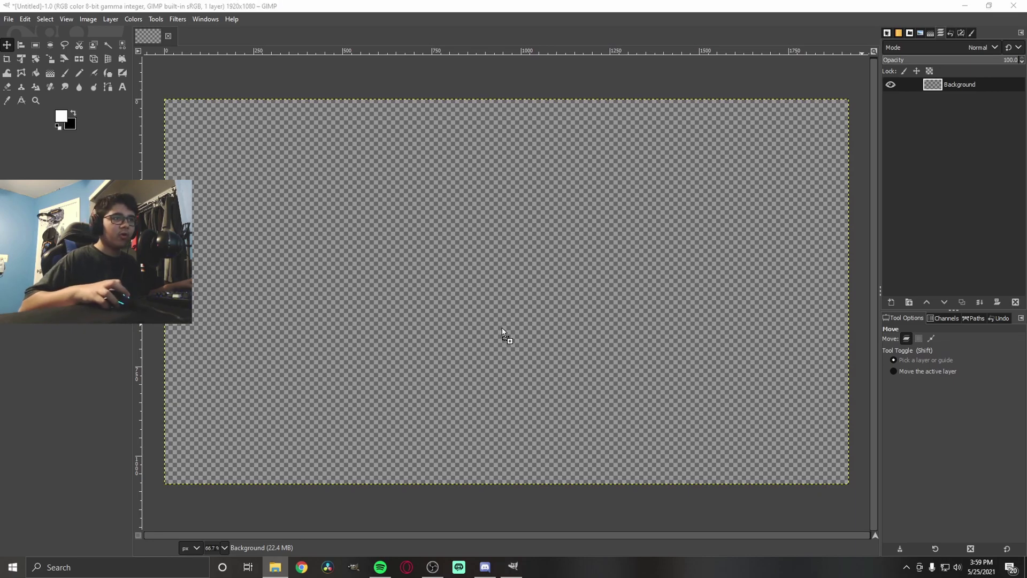
drag(503, 333, 507, 330)
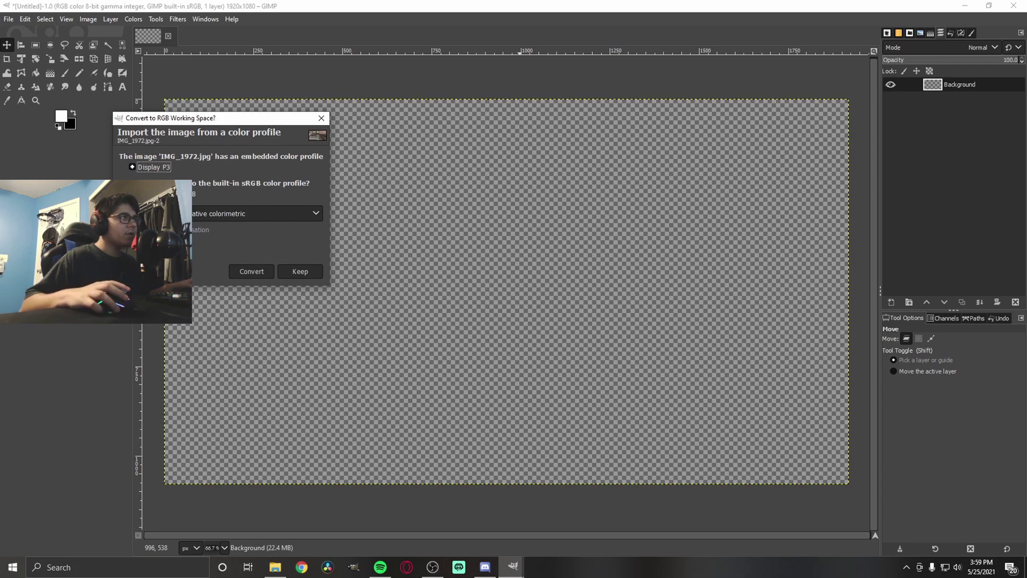
drag(249, 120, 316, 132)
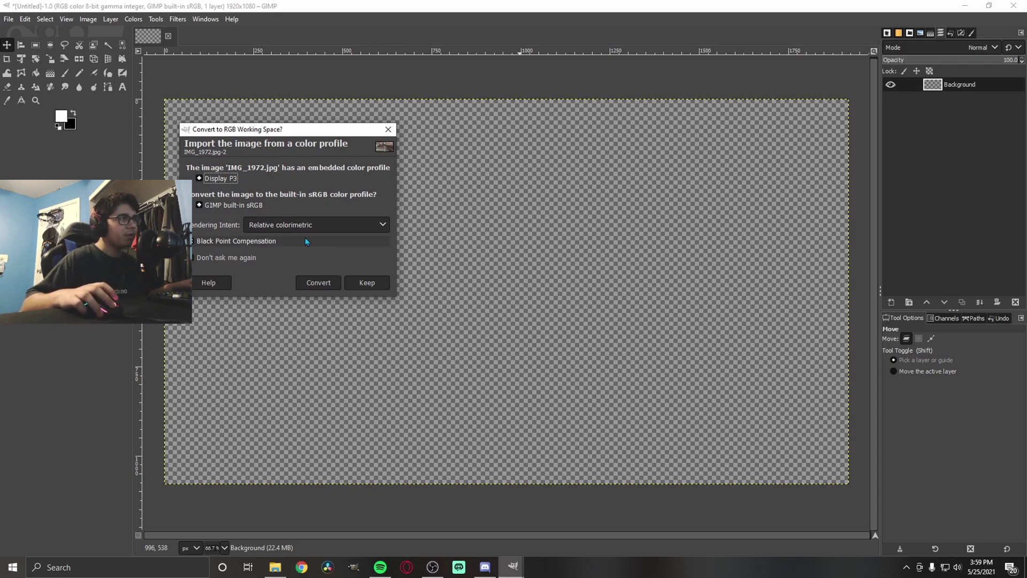
click(367, 283)
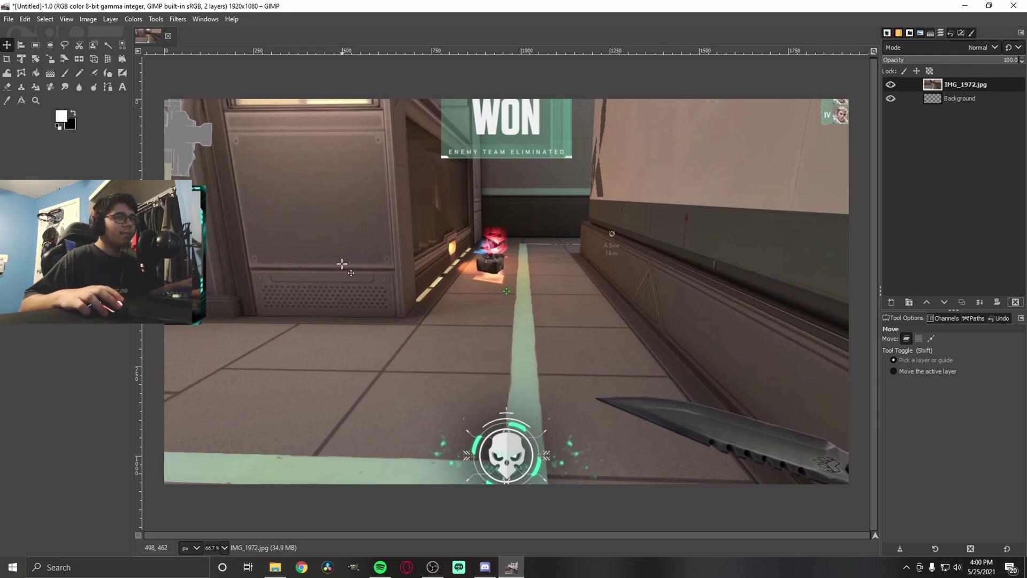
Scale the IMG_1972.jpg layer to about 0.70 of its size with Unified Transform and position it to fit the canvas edges
click(21, 60)
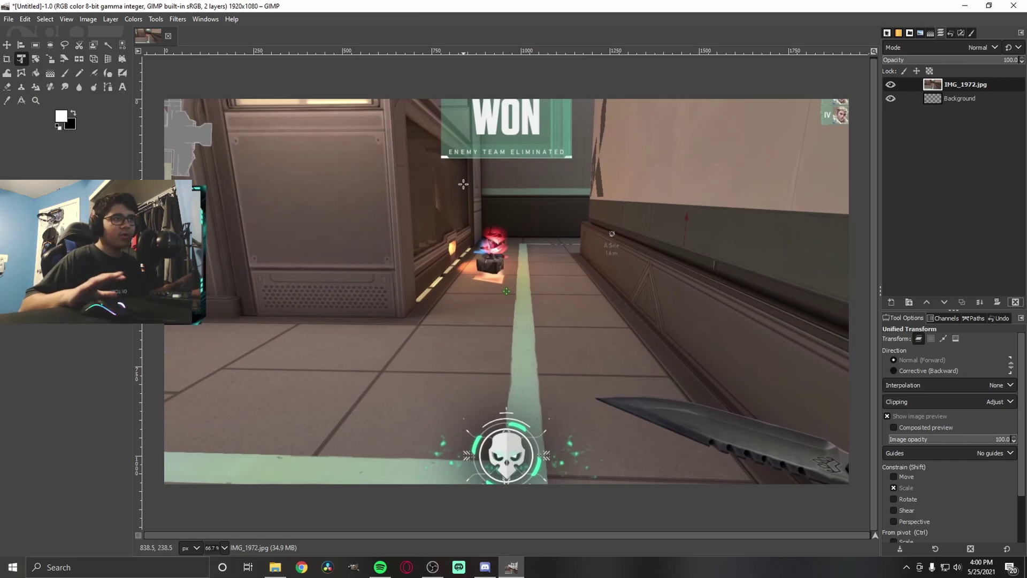
mouse_move(303, 232)
mouse_down()
mouse_move(585, 227)
mouse_move(518, 287)
mouse_move(188, 249)
mouse_move(290, 235)
mouse_up()
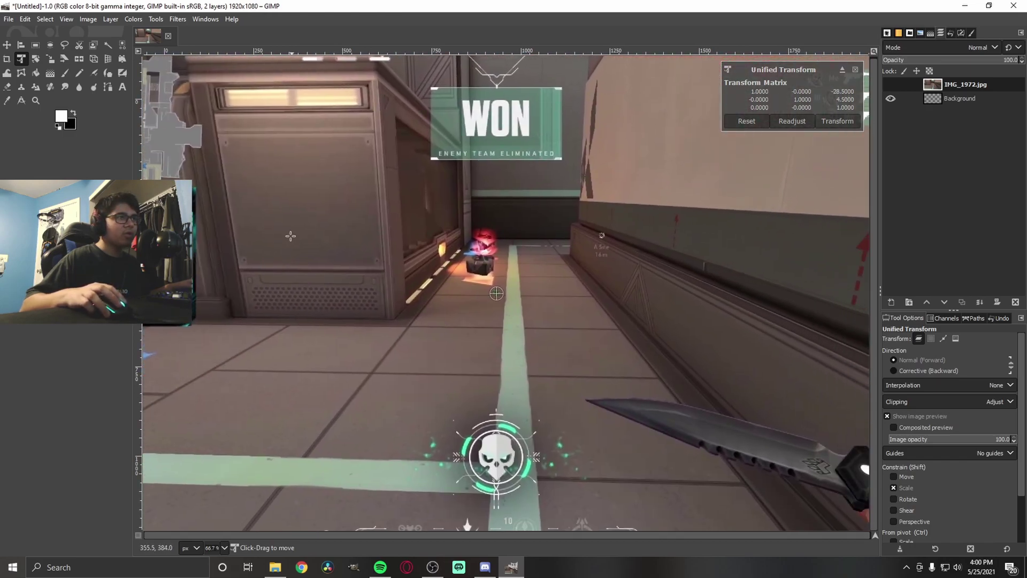
drag(389, 183, 388, 281)
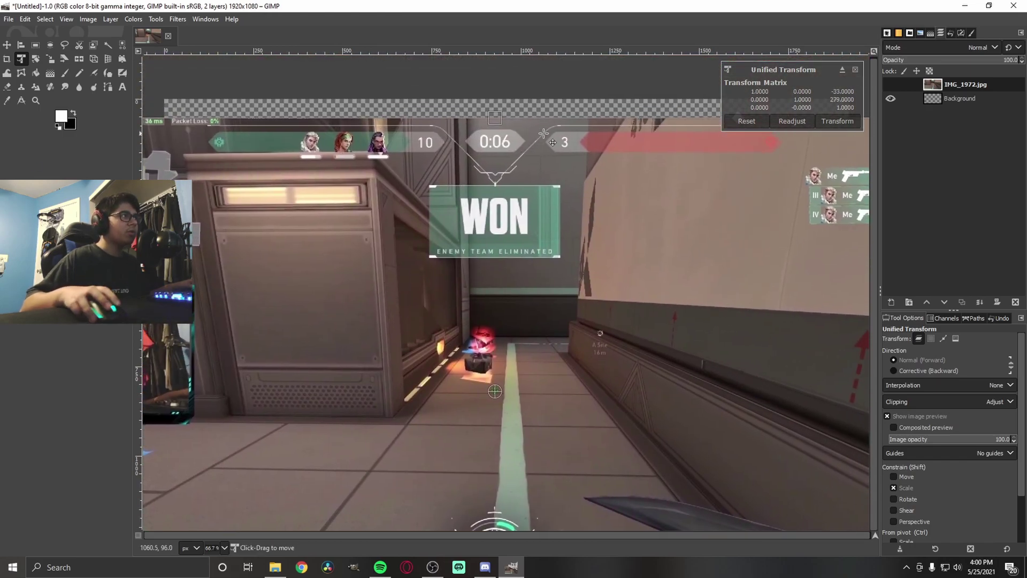
drag(500, 128, 484, 109)
drag(509, 218, 531, 234)
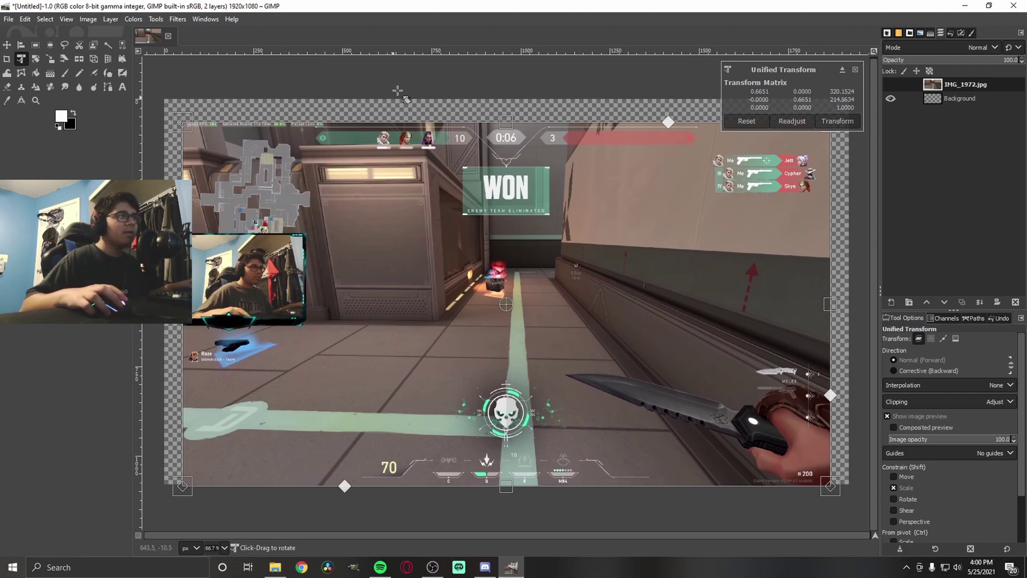
drag(513, 131, 507, 101)
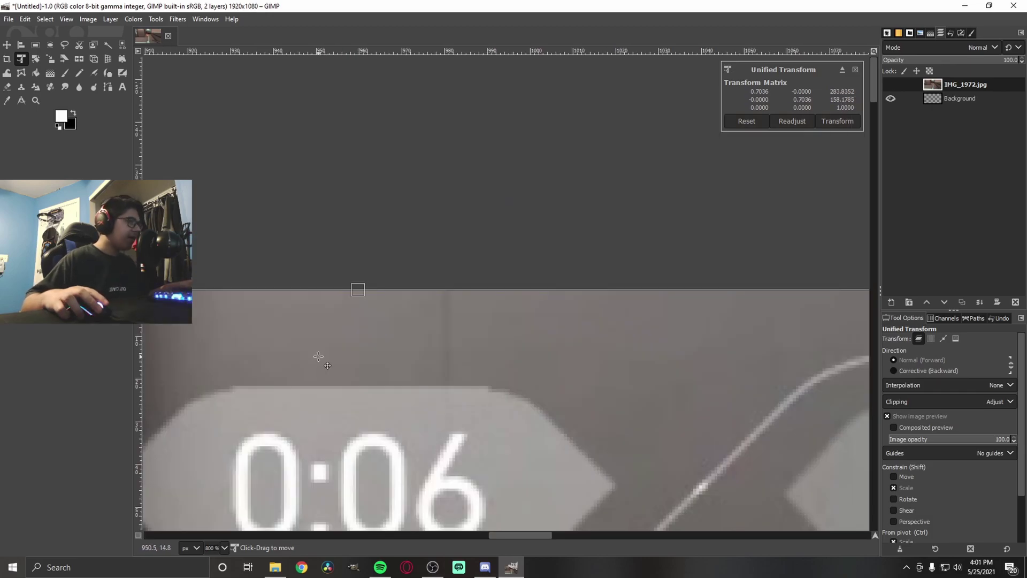
scroll(319, 356, down, 7)
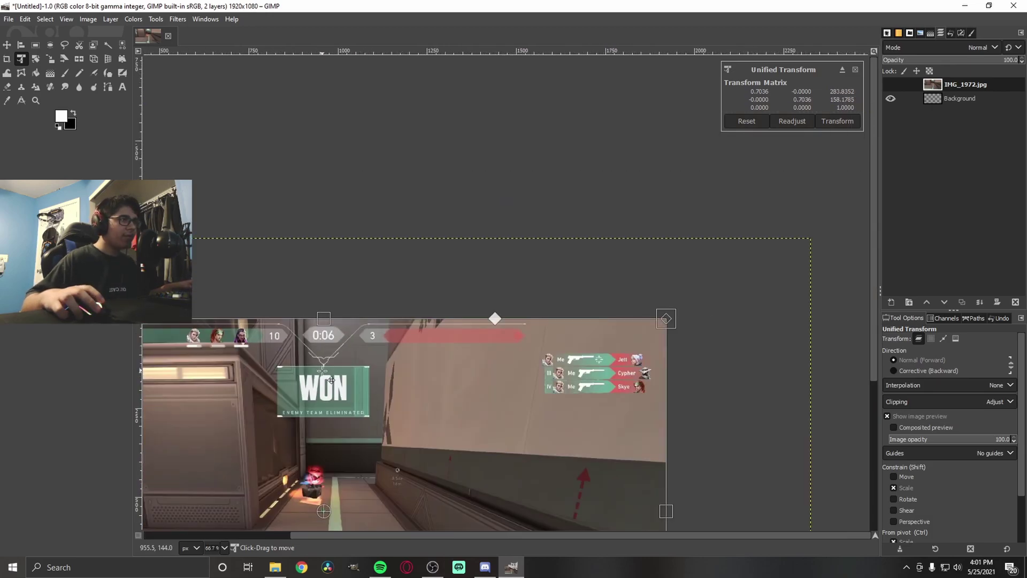
drag(321, 371, 428, 172)
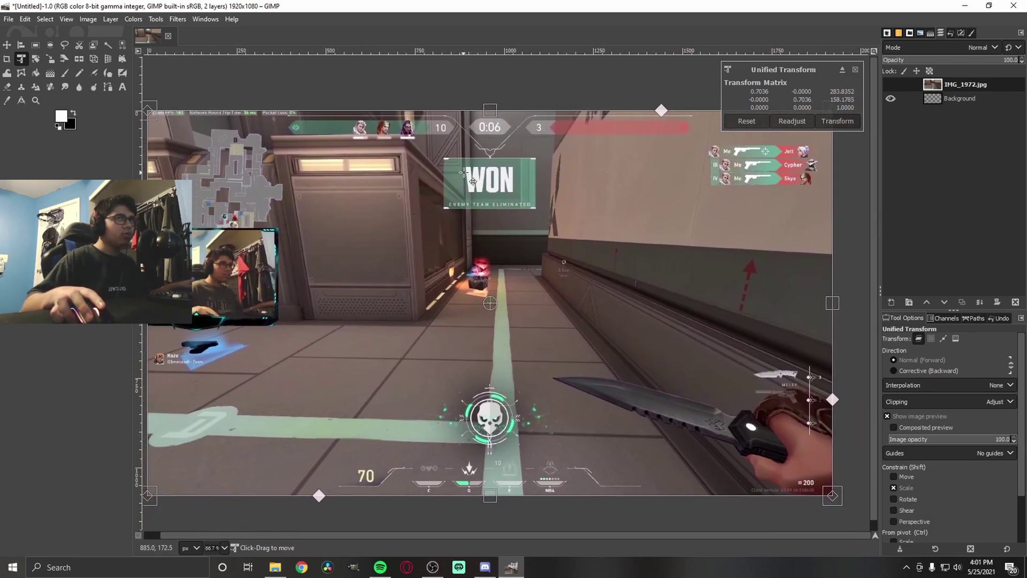
click(838, 122)
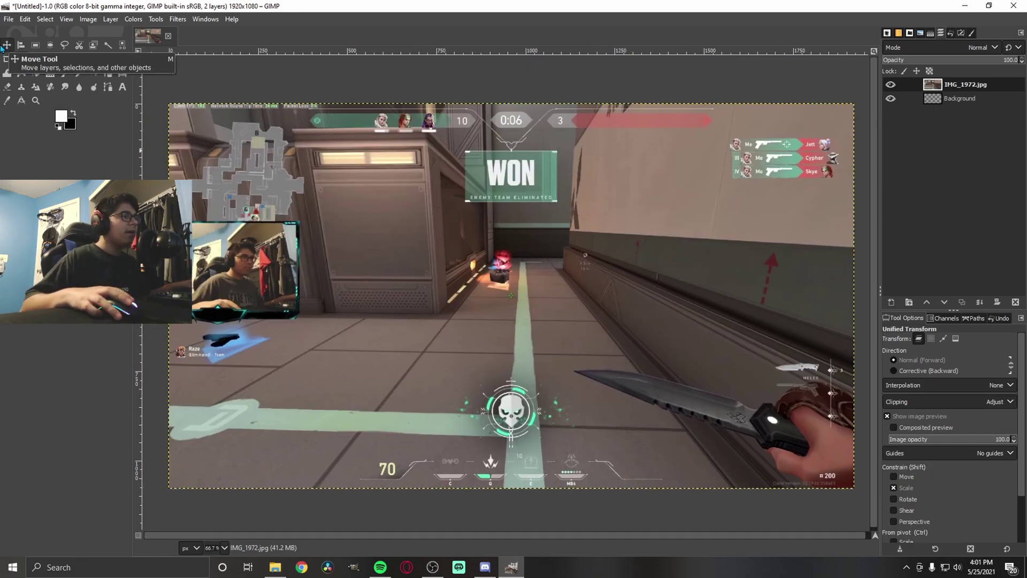
Switch to the Move tool and add an alpha channel to the IMG_1972.jpg layer
click(6, 44)
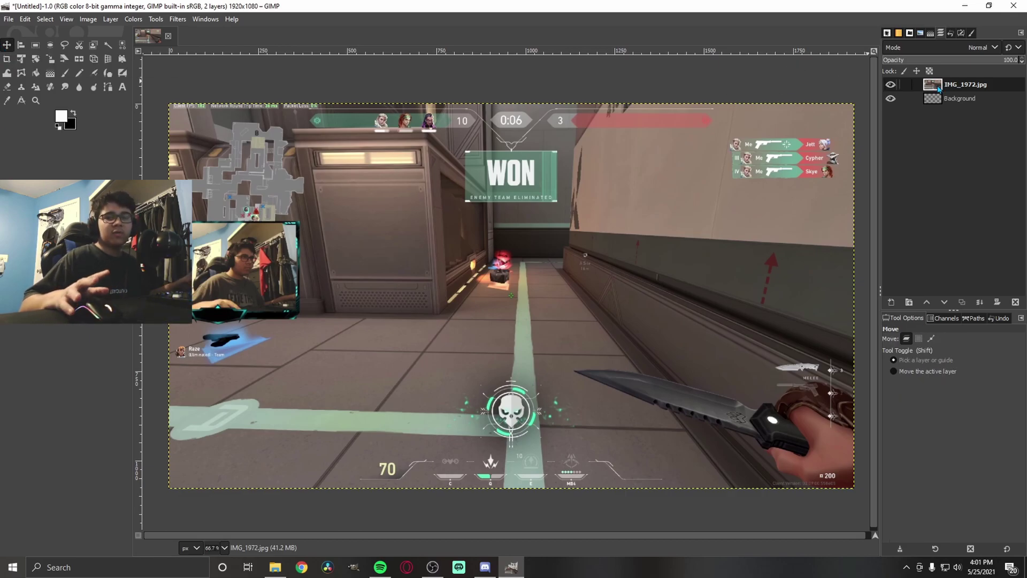
right_click(939, 88)
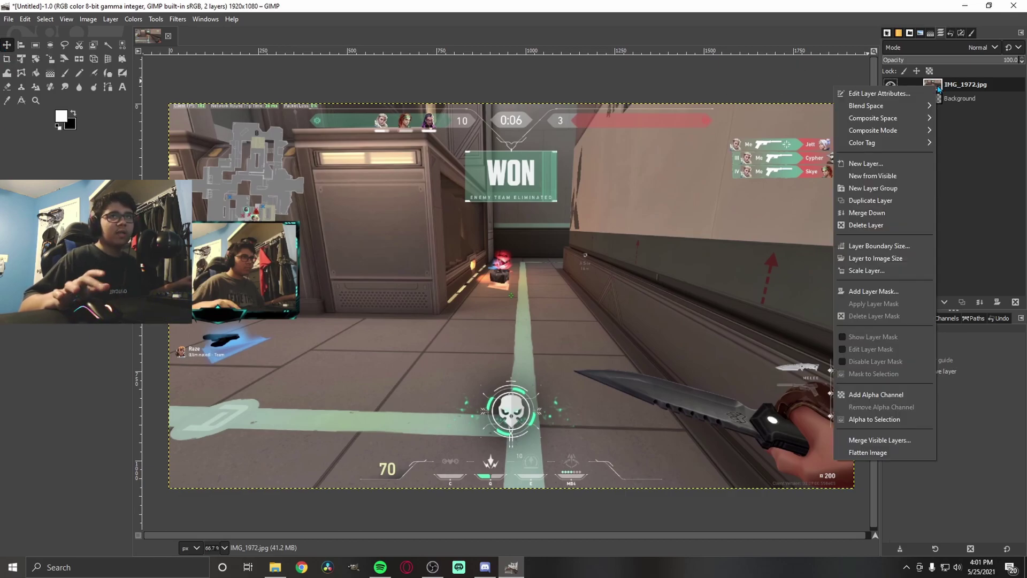
click(892, 399)
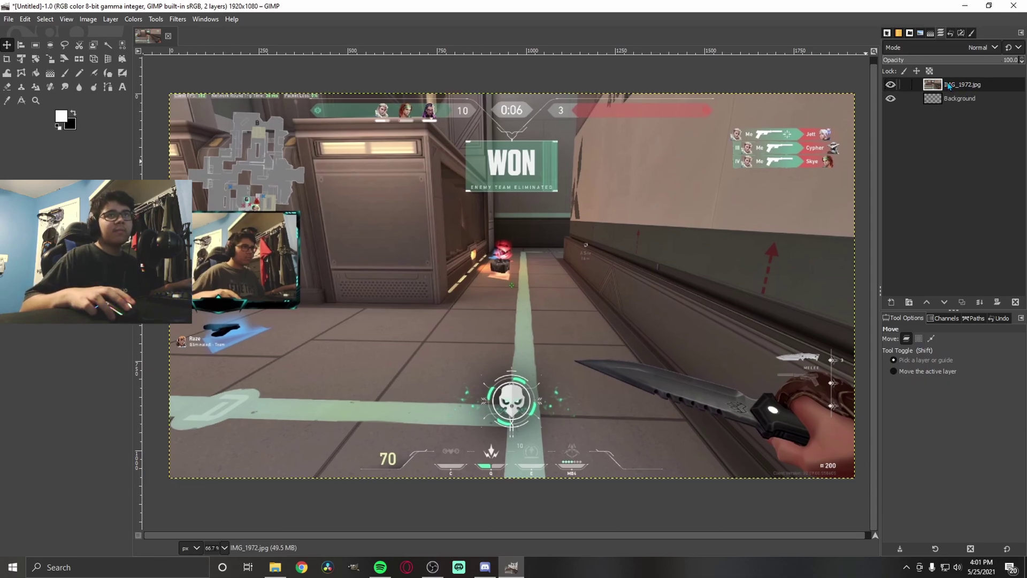
Duplicate the IMG_1972.jpg layer, hide the original and make the copy the active layer
right_click(948, 86)
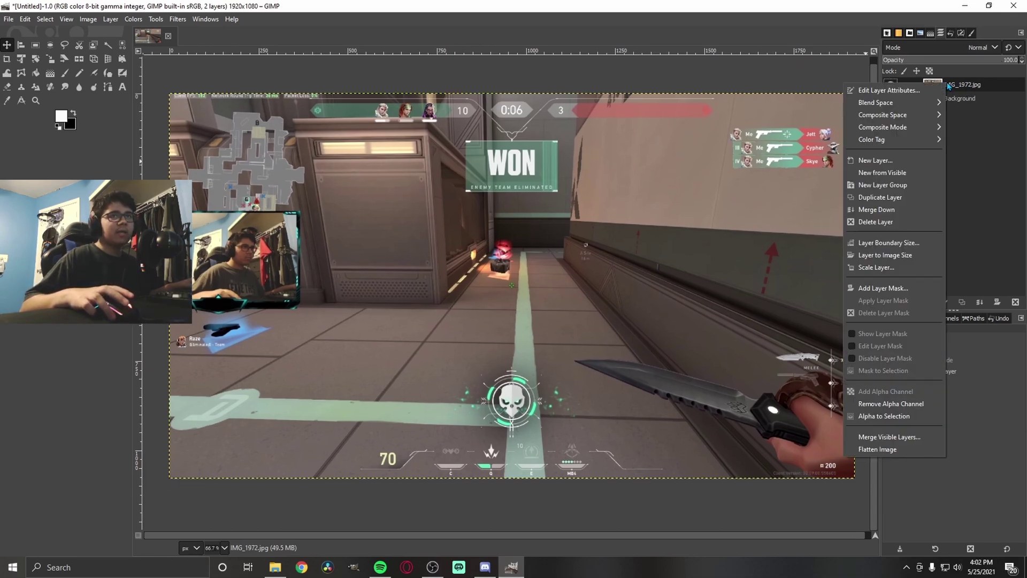
click(891, 198)
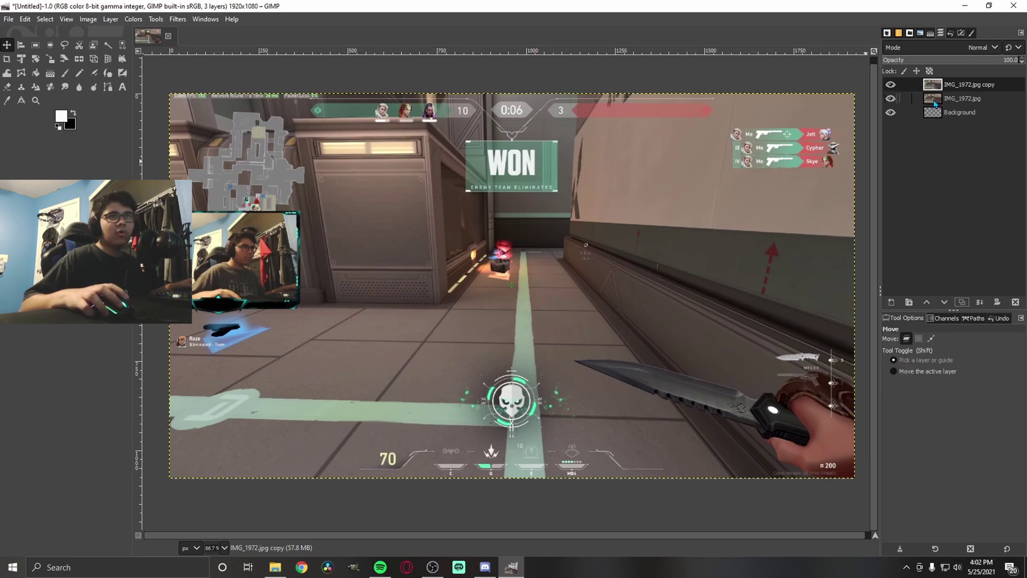
click(890, 99)
click(941, 99)
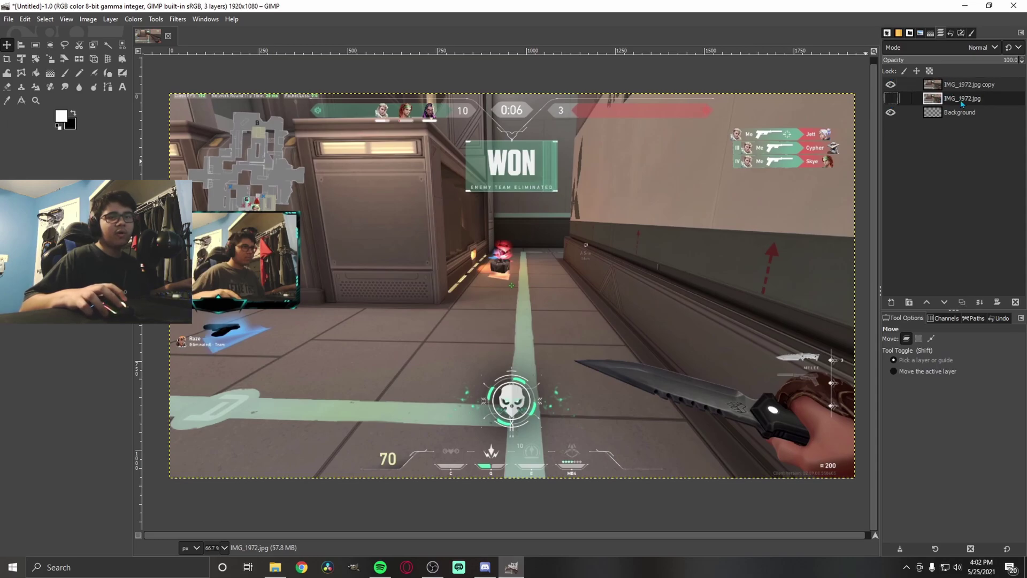
click(958, 86)
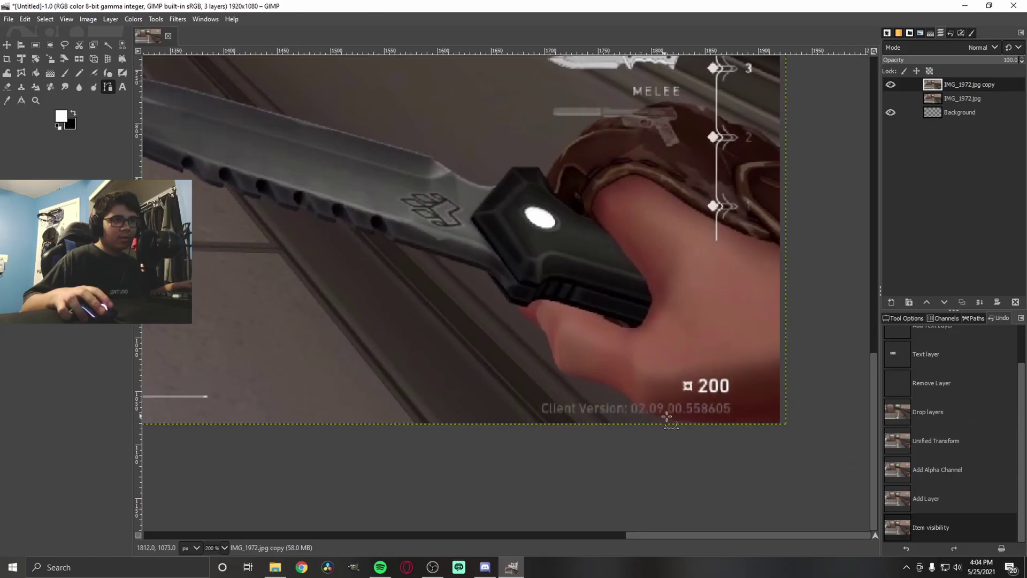
With the Paths tool, trace the lower edge of the hand, starting at the canvas's bottom edge and ending beside the thumb
scroll(686, 425, up, 2)
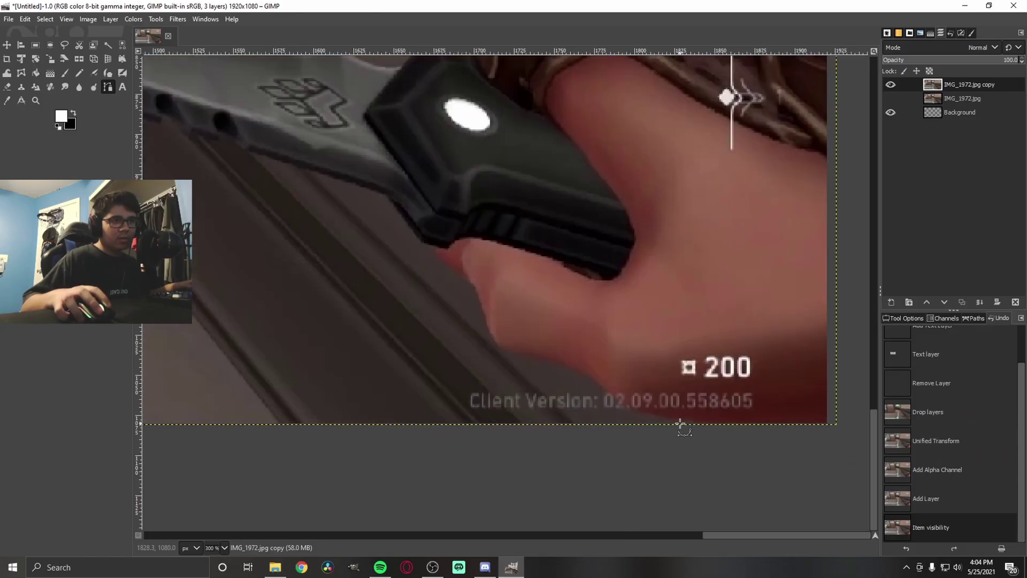
click(680, 424)
click(657, 415)
click(628, 410)
click(611, 400)
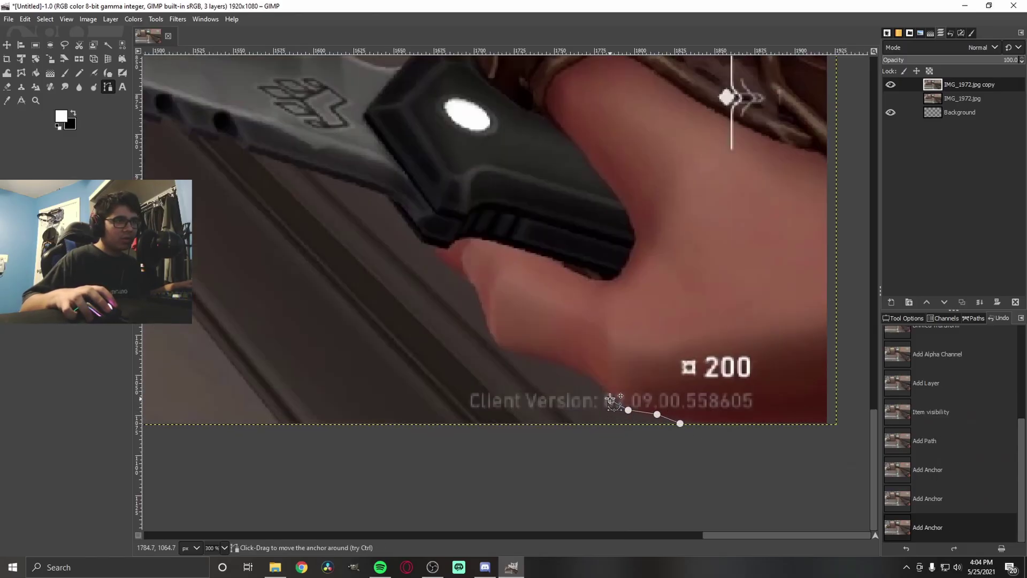
click(589, 378)
click(577, 368)
click(548, 363)
click(523, 356)
click(502, 352)
click(490, 344)
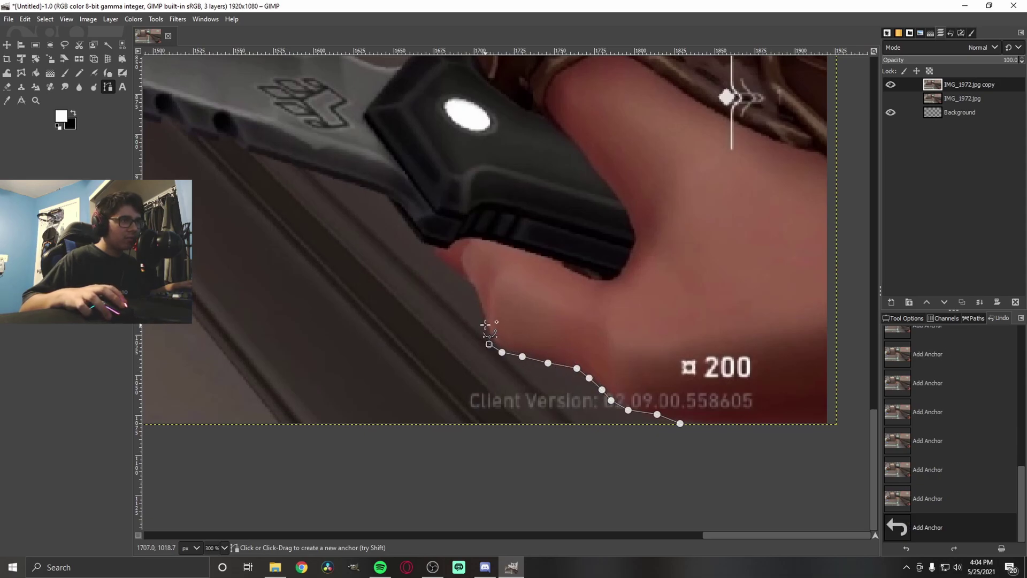
Continue the path up the thumb, around the end of the knife handle and onto the blade's lower edge
click(485, 325)
click(474, 295)
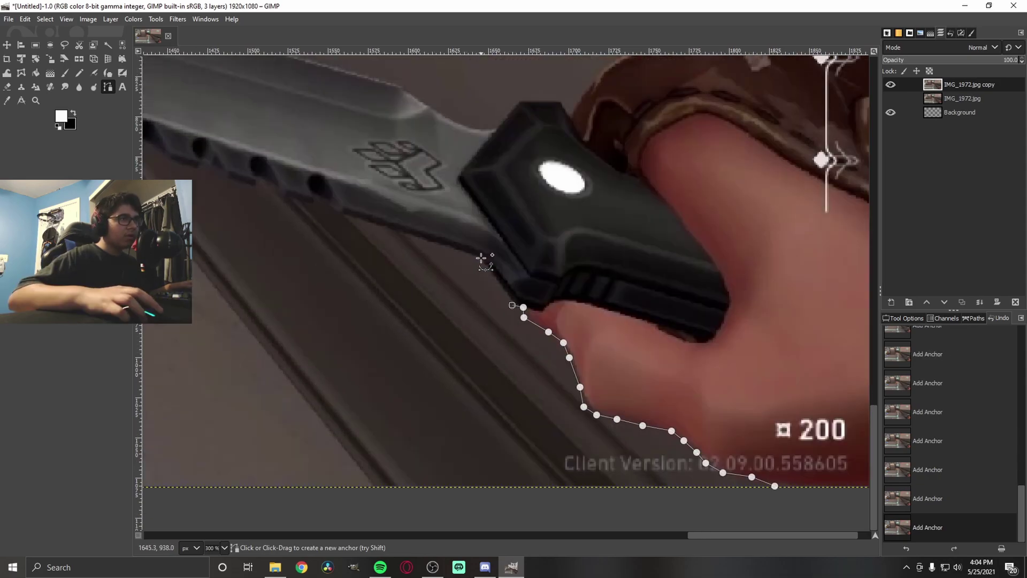
click(481, 258)
click(452, 250)
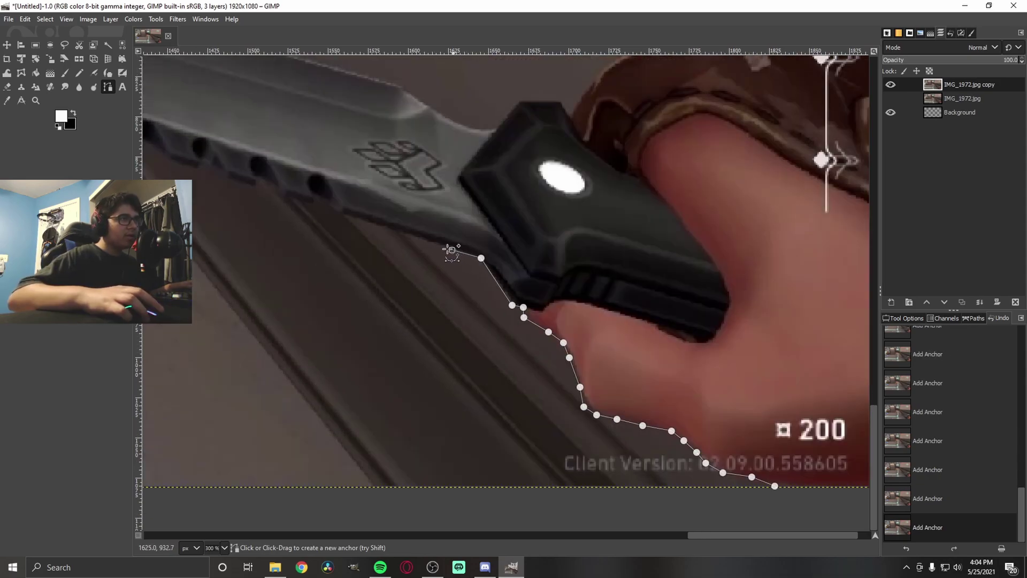
click(346, 218)
scroll(401, 248, up, 2)
scroll(402, 248, left, 4)
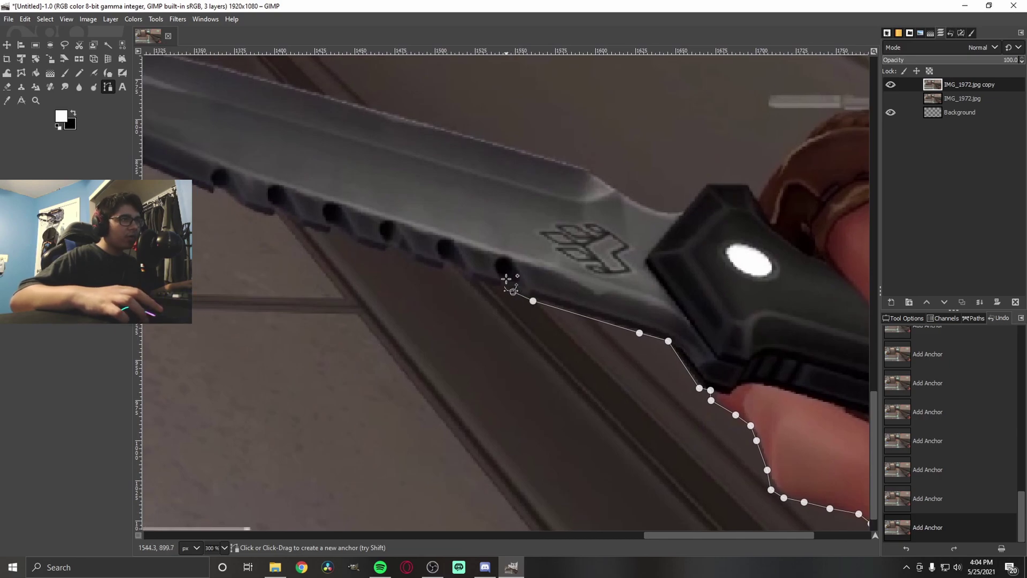
Add path anchors around the serrations on the blade's lower edge and undo the stray anchor placed below the blade
click(472, 279)
click(451, 258)
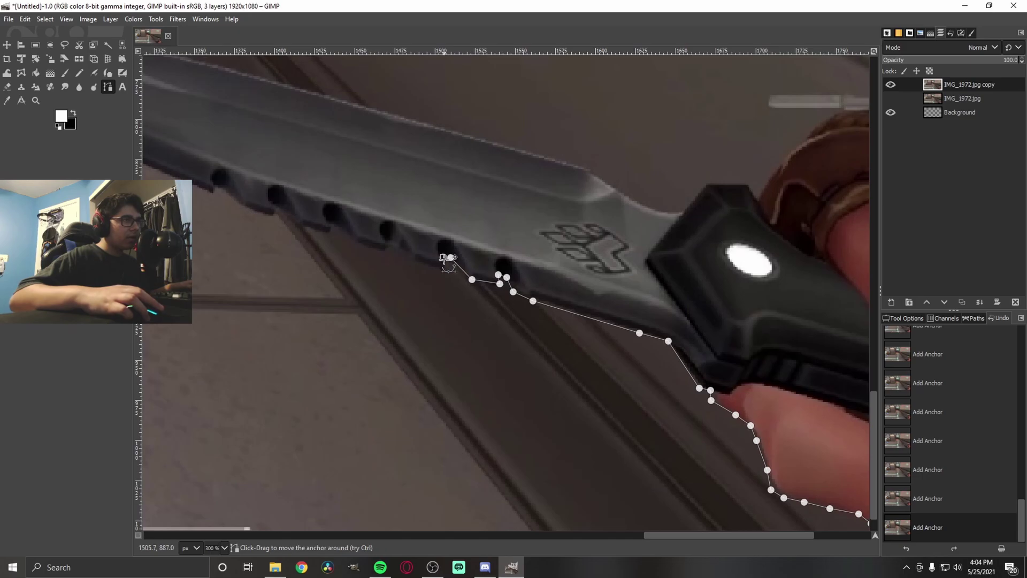
click(444, 267)
click(419, 263)
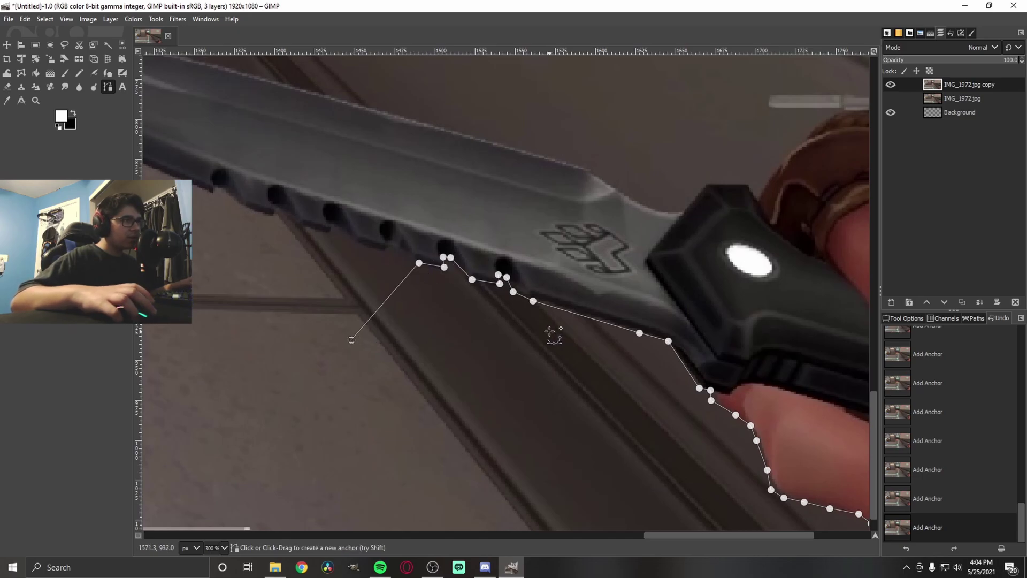
key(ctrl+z)
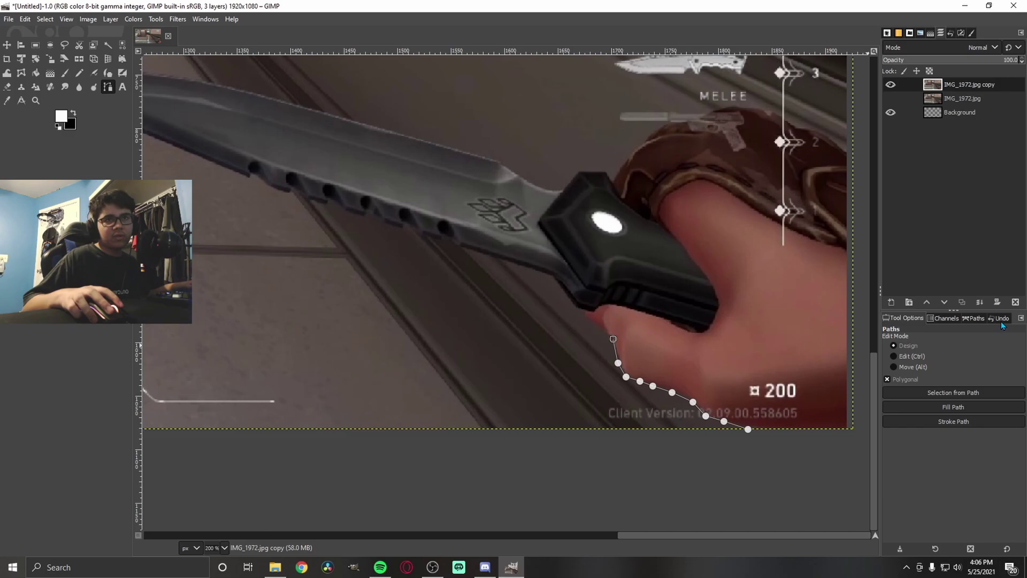
click(1001, 319)
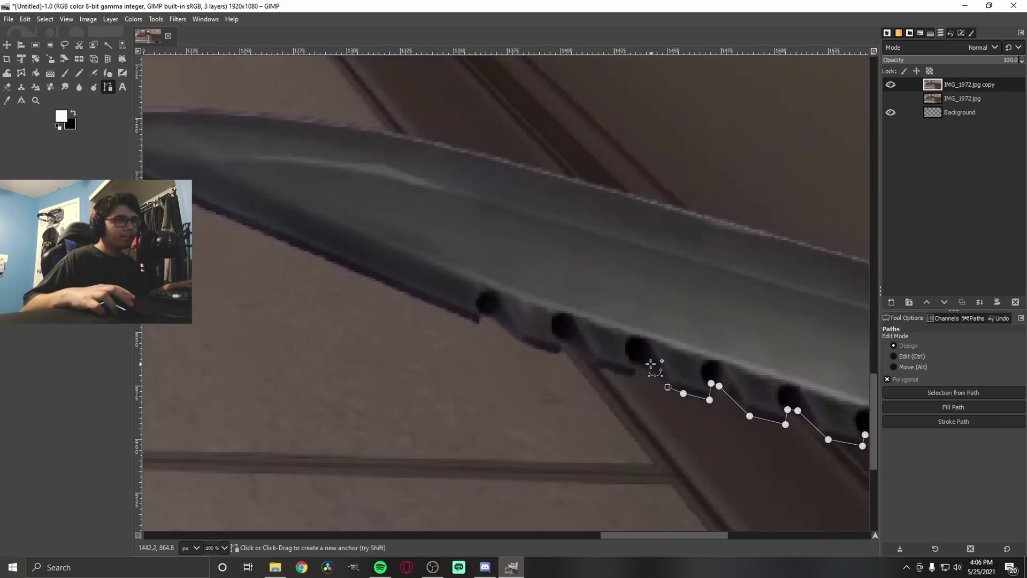
Continue the polygonal path along the blade's lower edge, around its tip and back over the handle to the sleeve
click(620, 378)
click(553, 351)
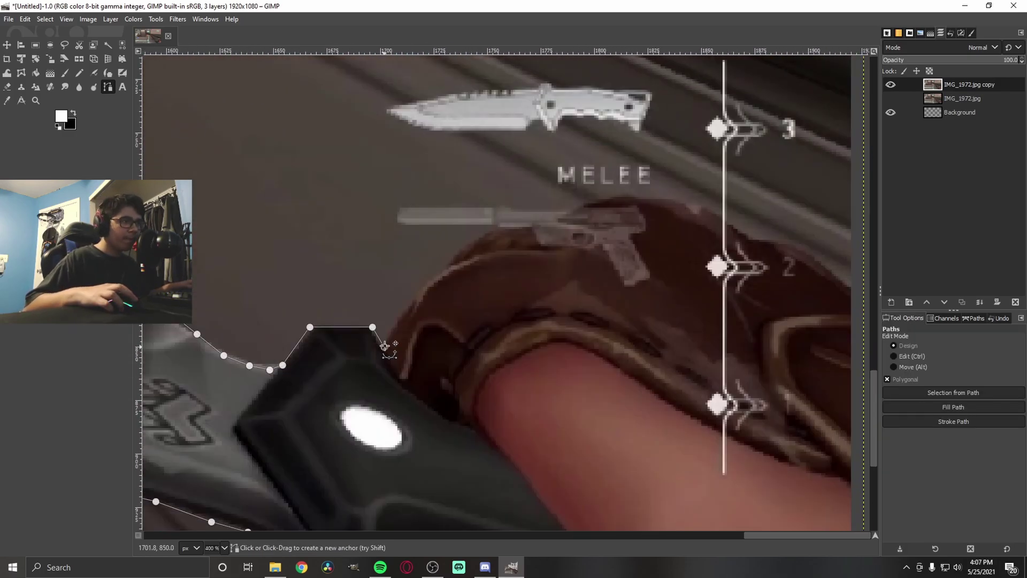
click(619, 202)
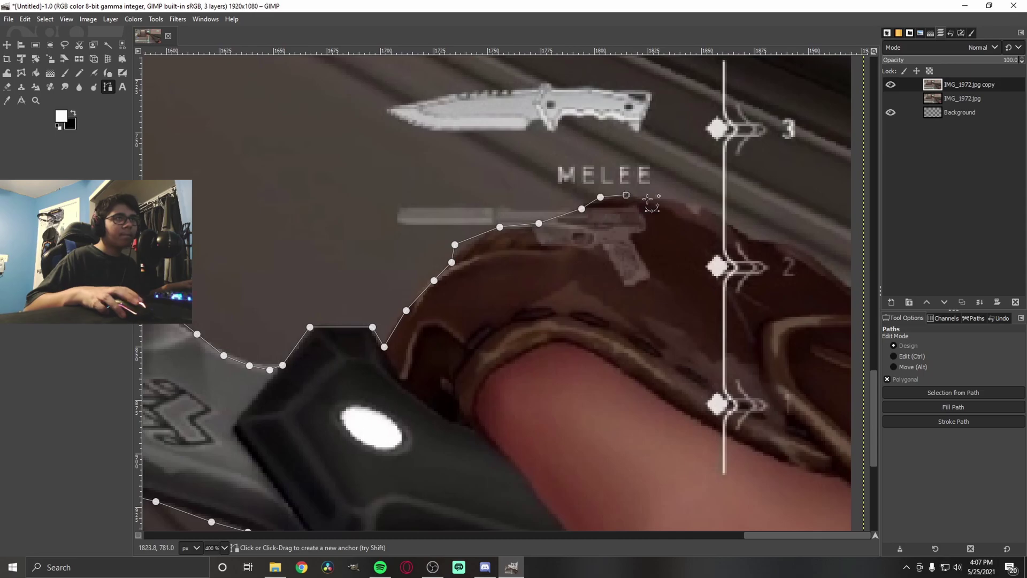
Trace the sleeve's upper edge with path anchors up to the right edge of the image
scroll(501, 248, right, 5)
click(412, 230)
click(436, 232)
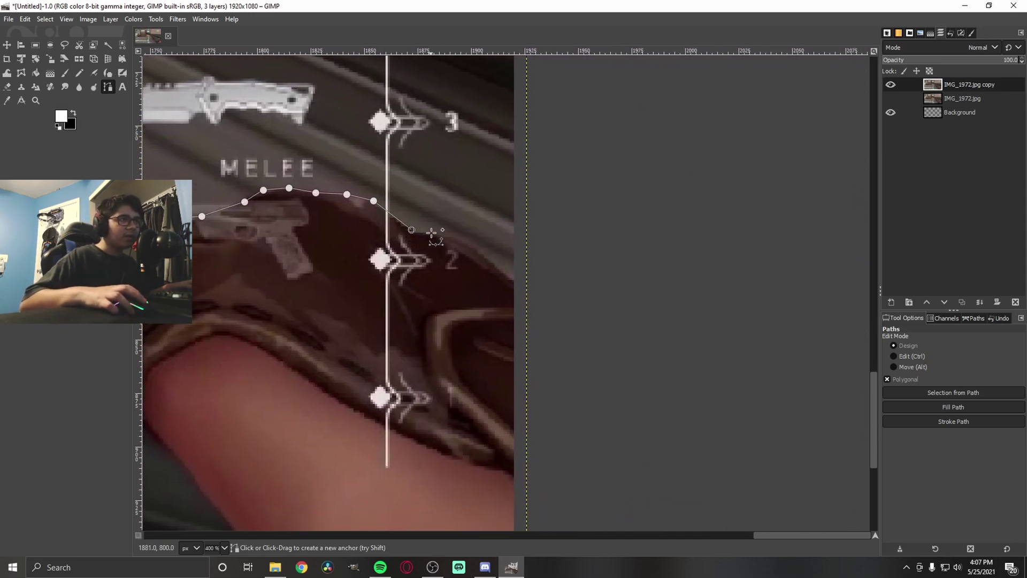
click(462, 237)
click(489, 258)
click(502, 270)
click(515, 285)
Extend the path beyond the canvas's right edge and down alongside the hand with widely spaced anchors
click(555, 310)
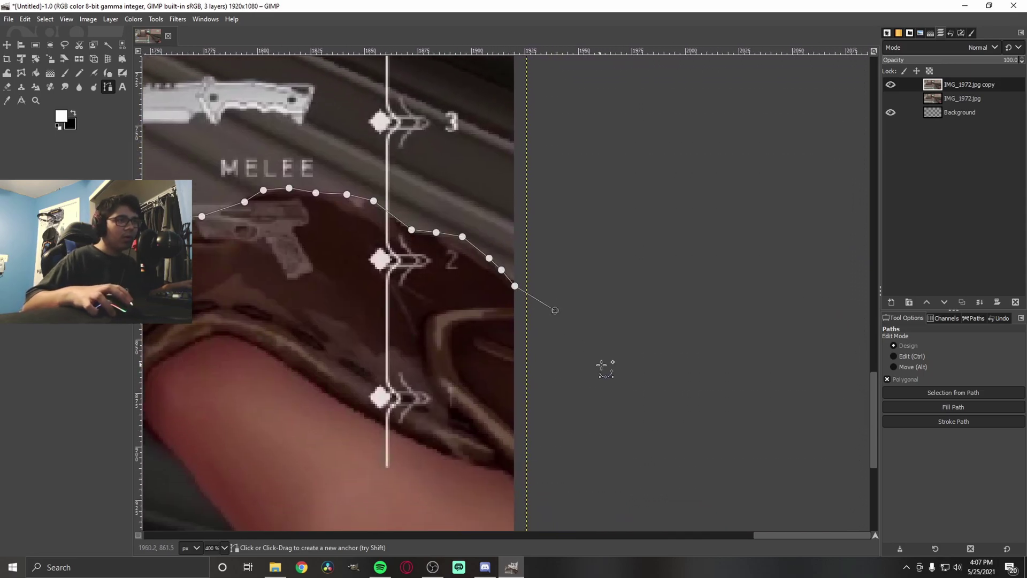
click(601, 366)
click(627, 411)
drag(616, 364, 610, 147)
drag(562, 334, 614, 224)
click(720, 256)
click(747, 321)
click(722, 459)
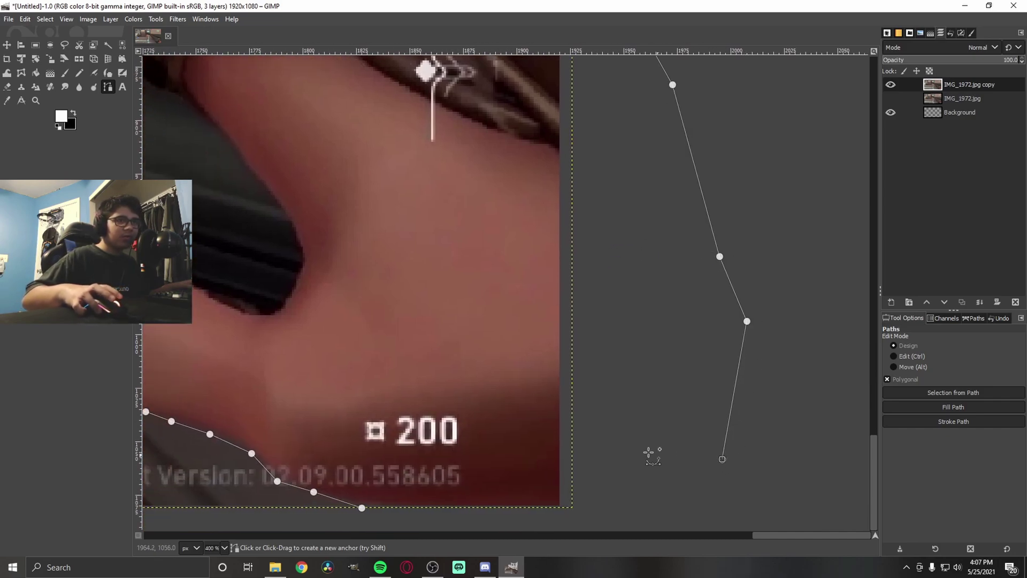
Carry the path around below the canvas's lower-right corner and close it at the starting anchor
scroll(685, 401, down, 8)
scroll(685, 401, left, 3)
click(719, 380)
click(583, 391)
click(496, 351)
click(453, 327)
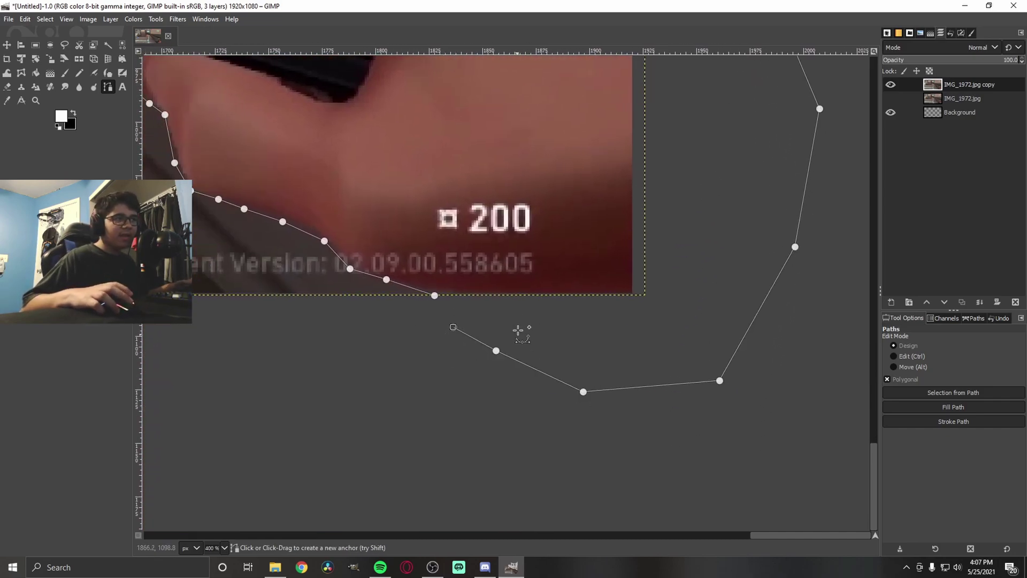
scroll(428, 359, up, 1)
scroll(428, 359, left, 2)
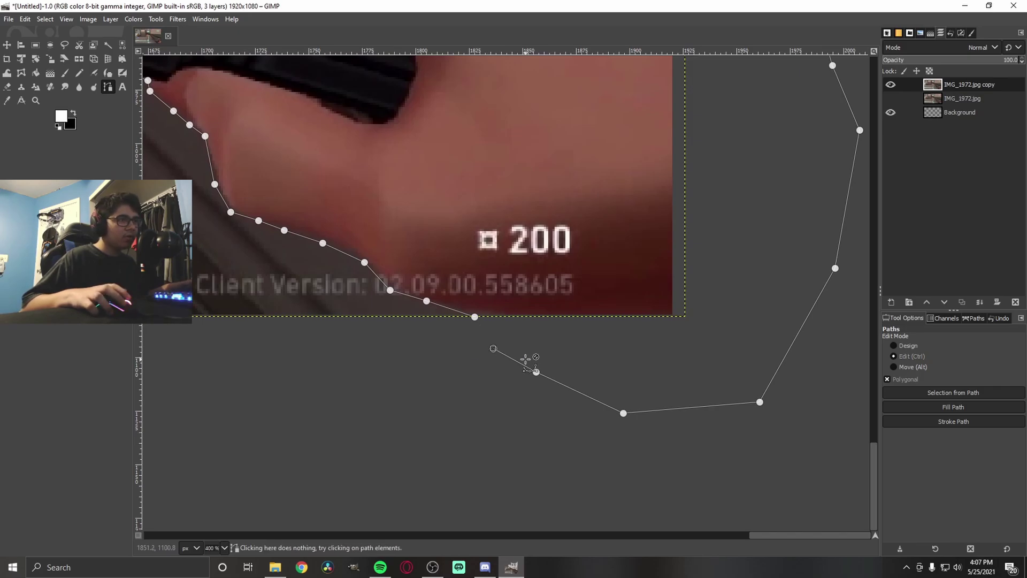
key(ctrl)
ctrl+click(475, 317)
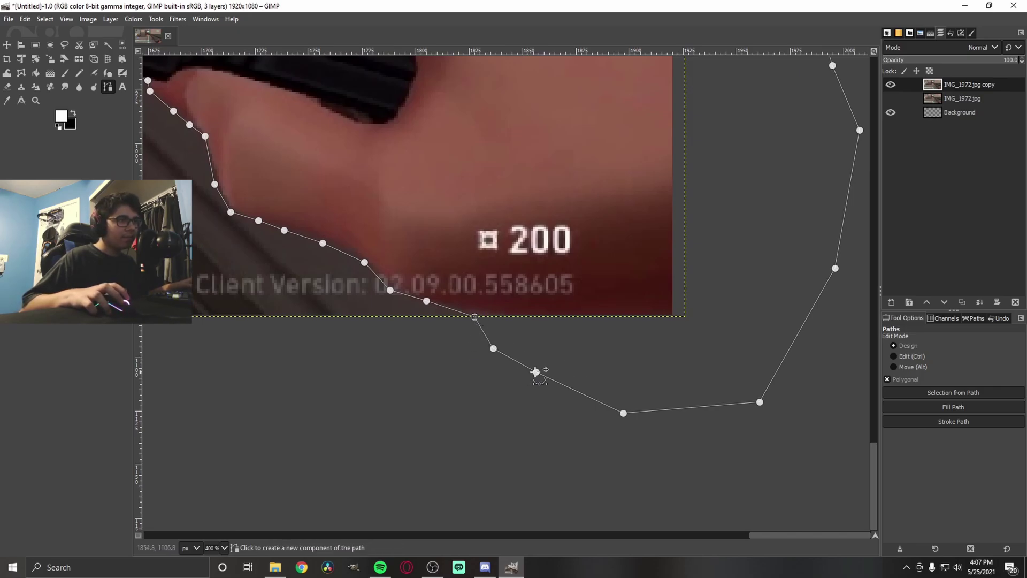
Check the closed outline up close and adjust it where the blade's upper edge meets the handle
scroll(452, 335, down, 4)
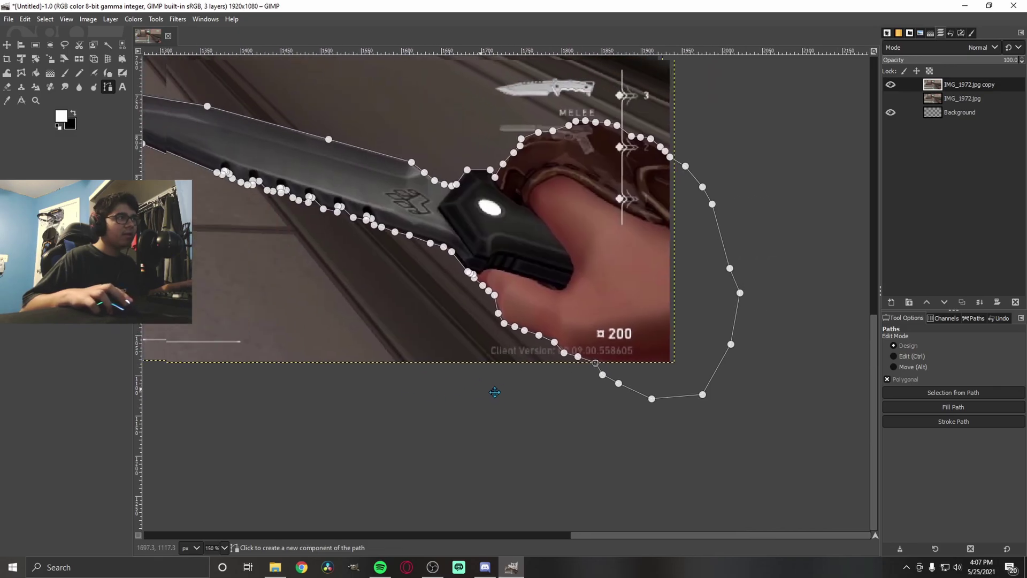
scroll(590, 364, up, 1)
scroll(605, 370, up, 5)
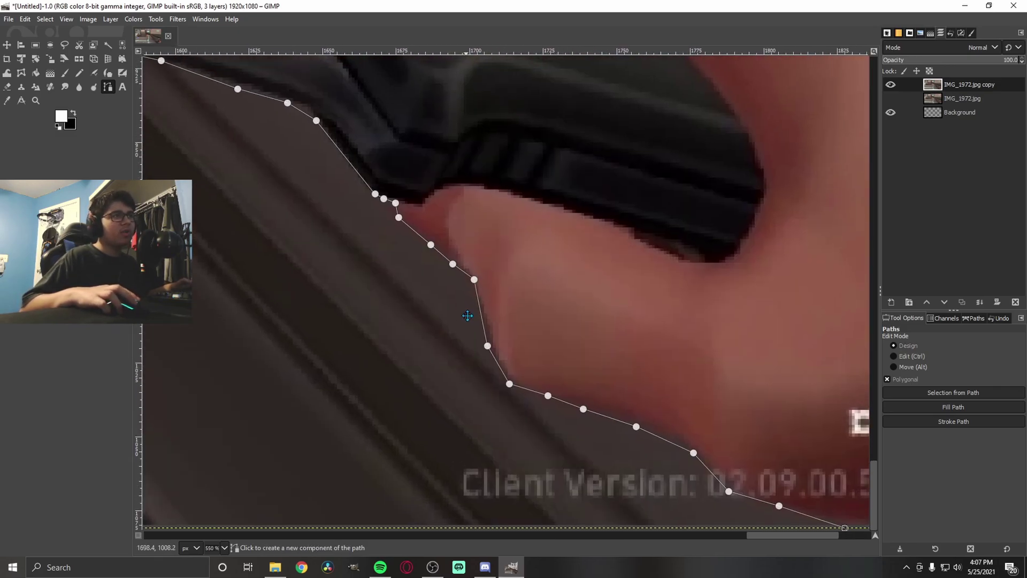
scroll(477, 360, left, 3)
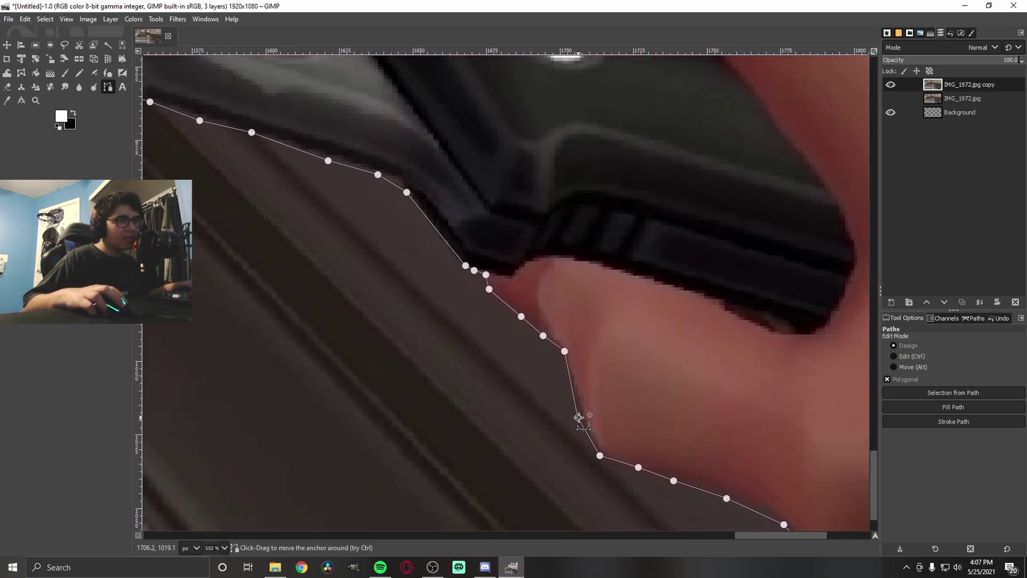
scroll(550, 406, up, 9)
scroll(557, 428, left, 3)
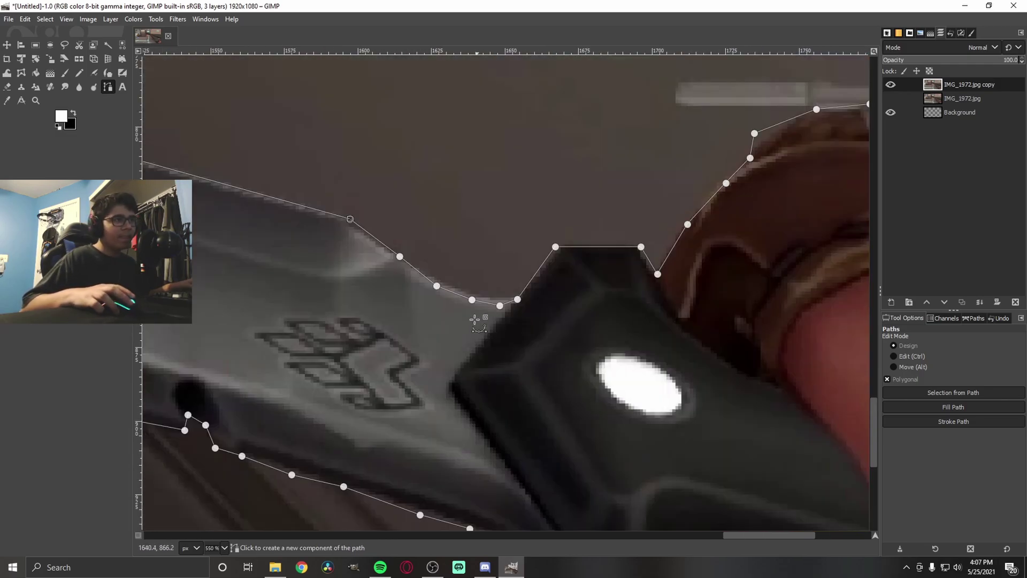
drag(472, 296, 501, 299)
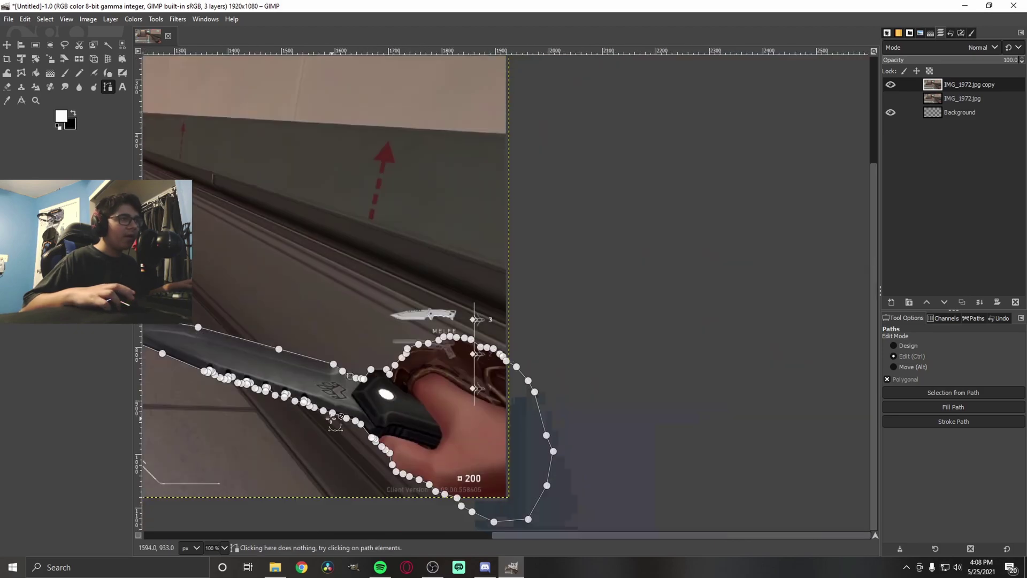
drag(331, 416, 600, 369)
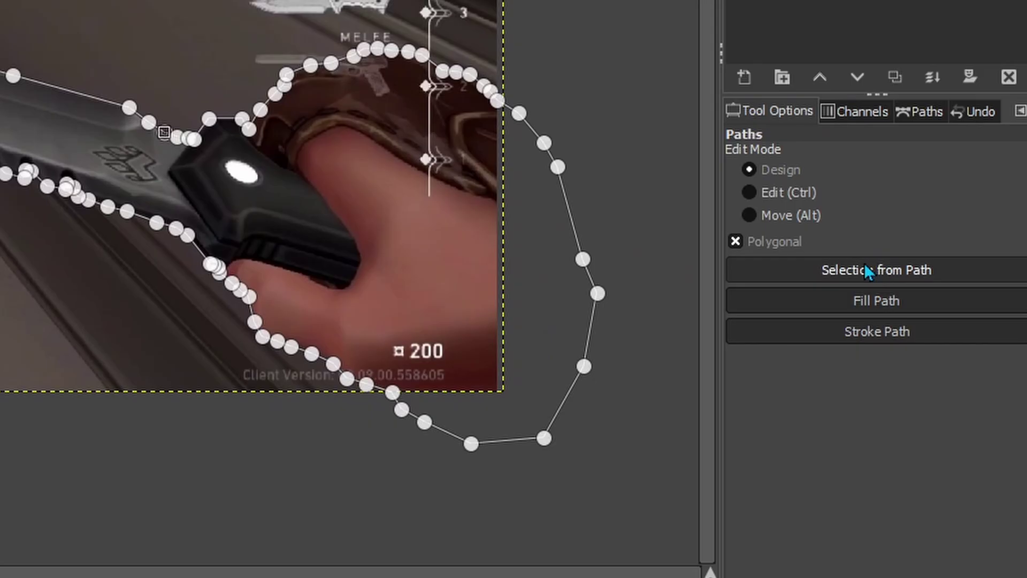
Create an inverted selection from the path and delete everything outside the knife and hand from the layer copy
click(954, 393)
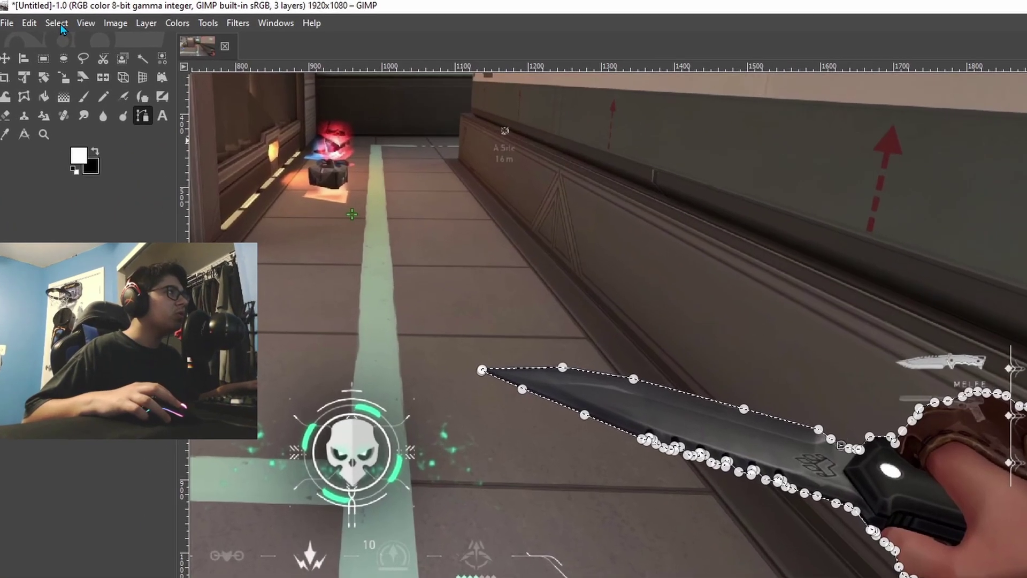
click(53, 21)
click(57, 58)
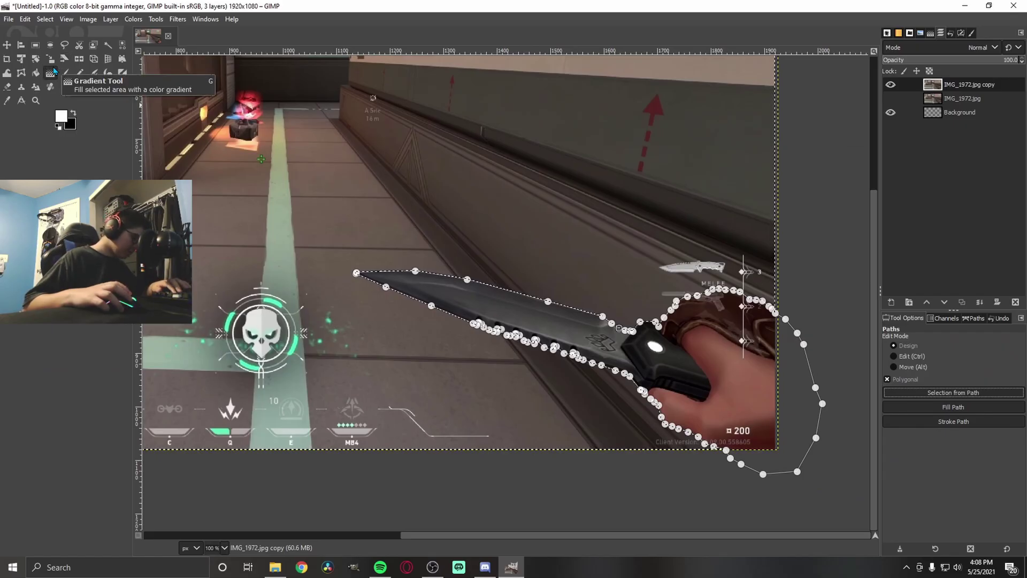
key(Delete)
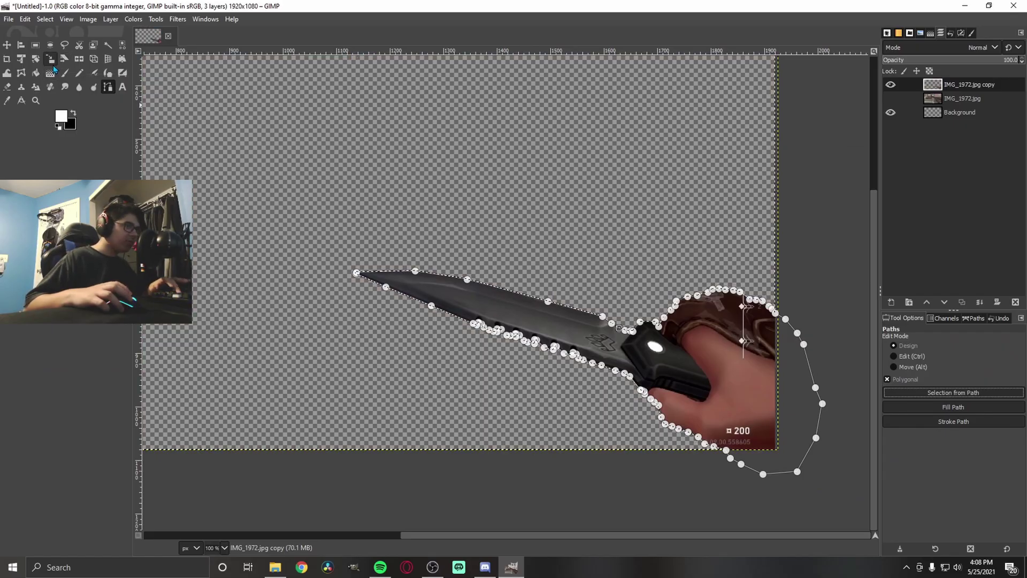
drag(229, 162, 255, 179)
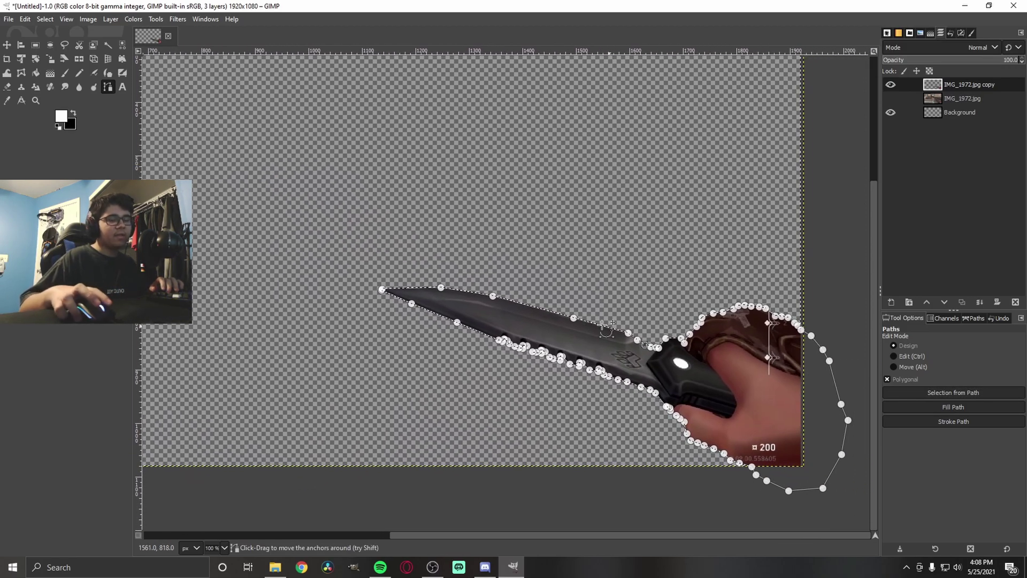
Clear the selection and switch to the Move tool so the path outline is no longer displayed
drag(565, 320, 554, 335)
click(47, 20)
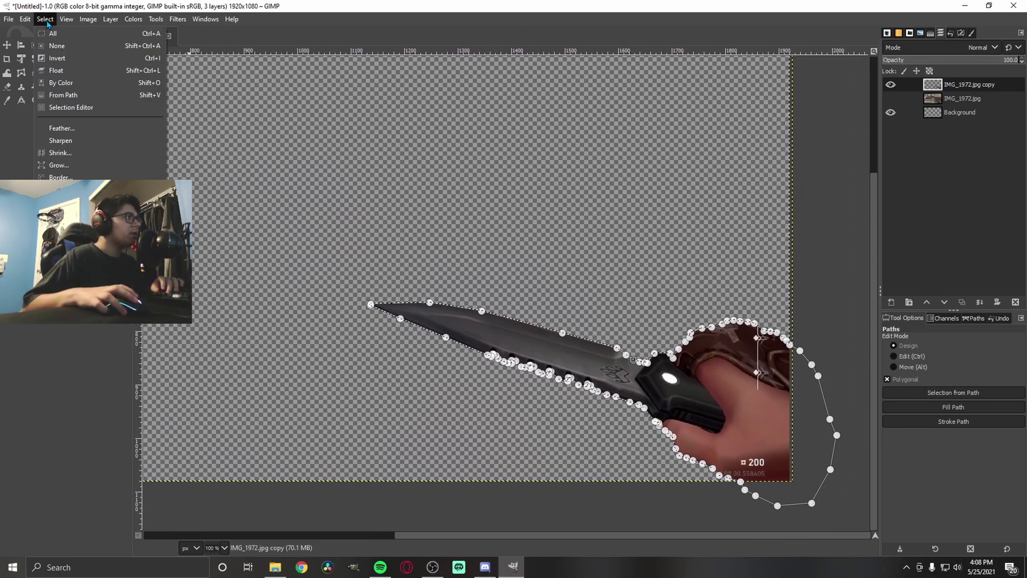
click(63, 47)
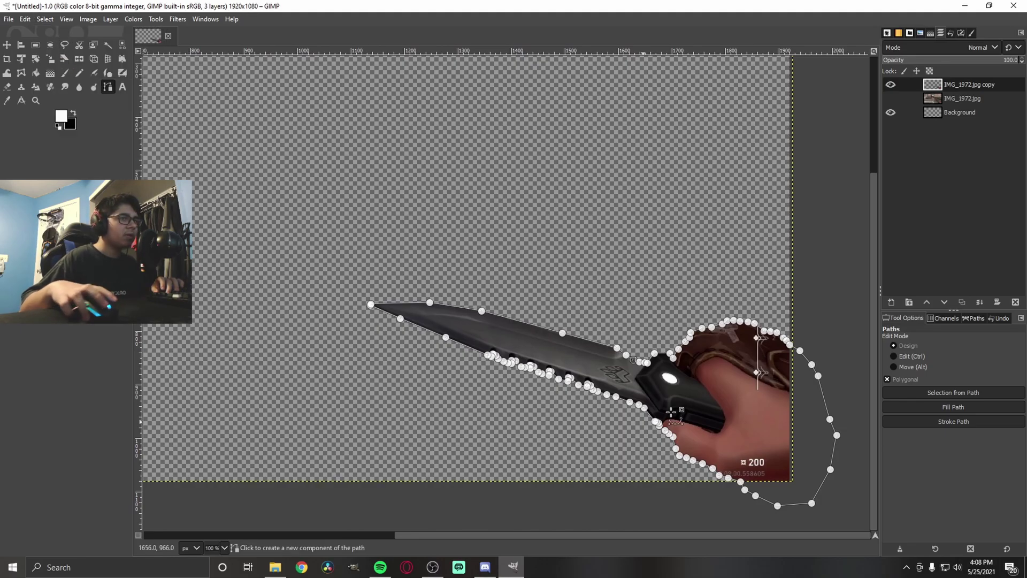
click(7, 44)
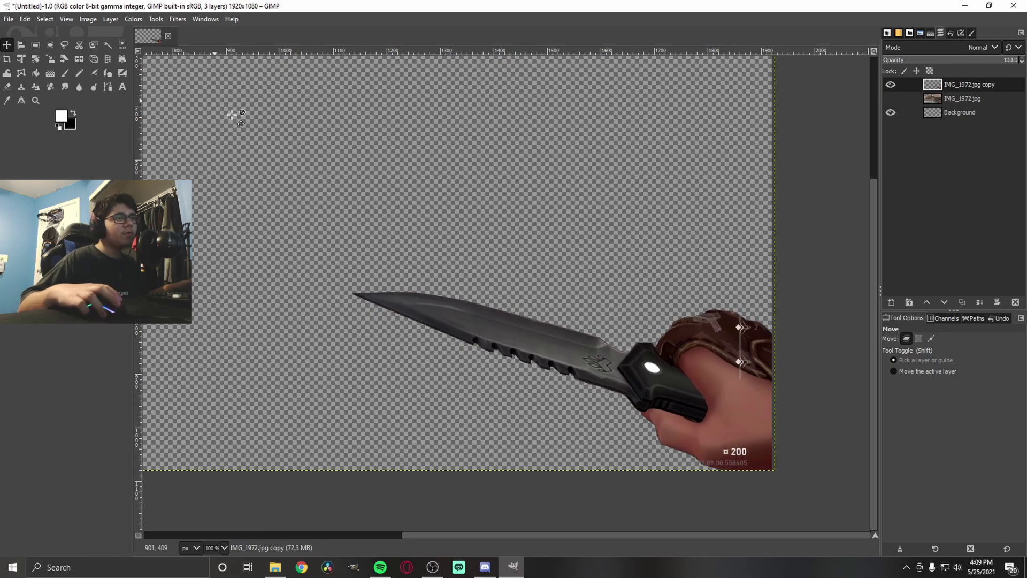
Show the original IMG_1972.jpg layer beneath the cutout for comparison and hide it again
scroll(344, 291, down, 2)
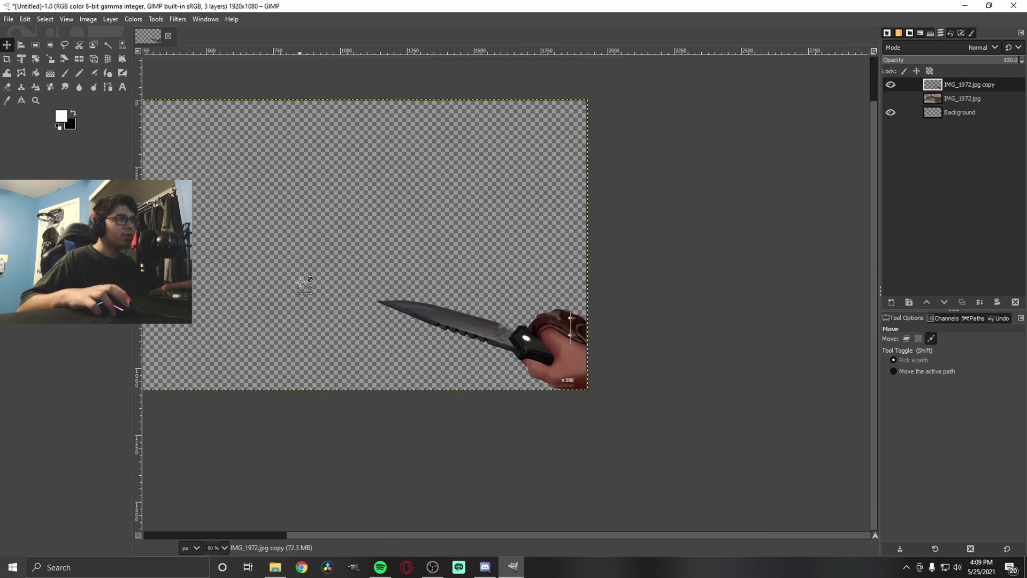
click(891, 99)
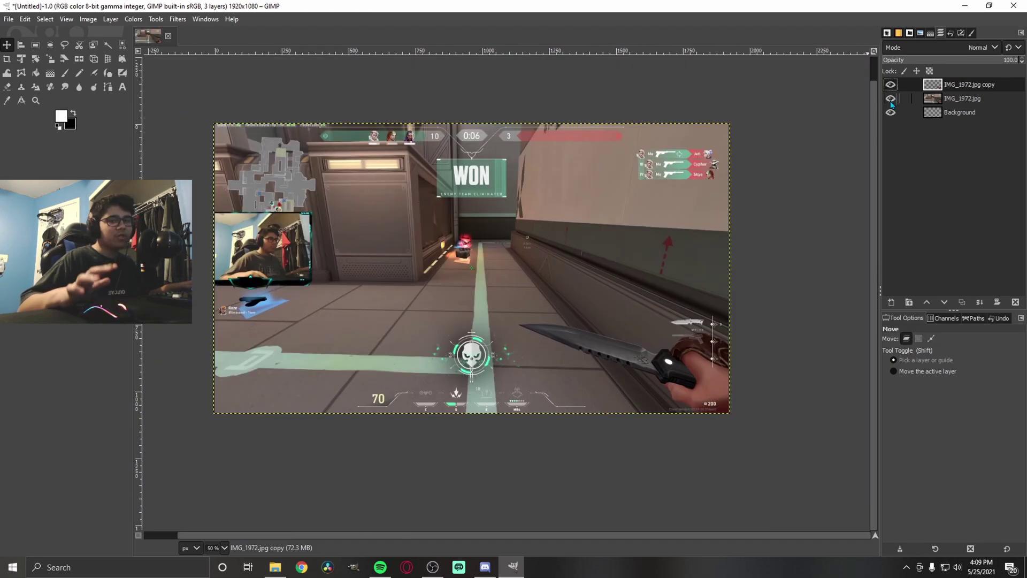
click(891, 98)
key(plus)
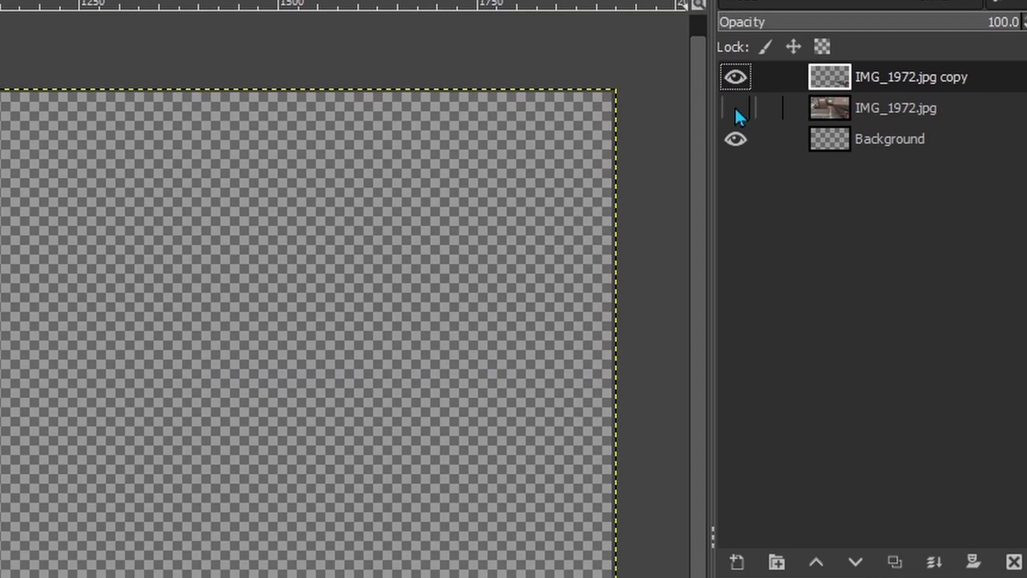
Show the original IMG_1972.jpg layer and create a selection from the alpha of the IMG_1972.jpg copy layer
click(891, 99)
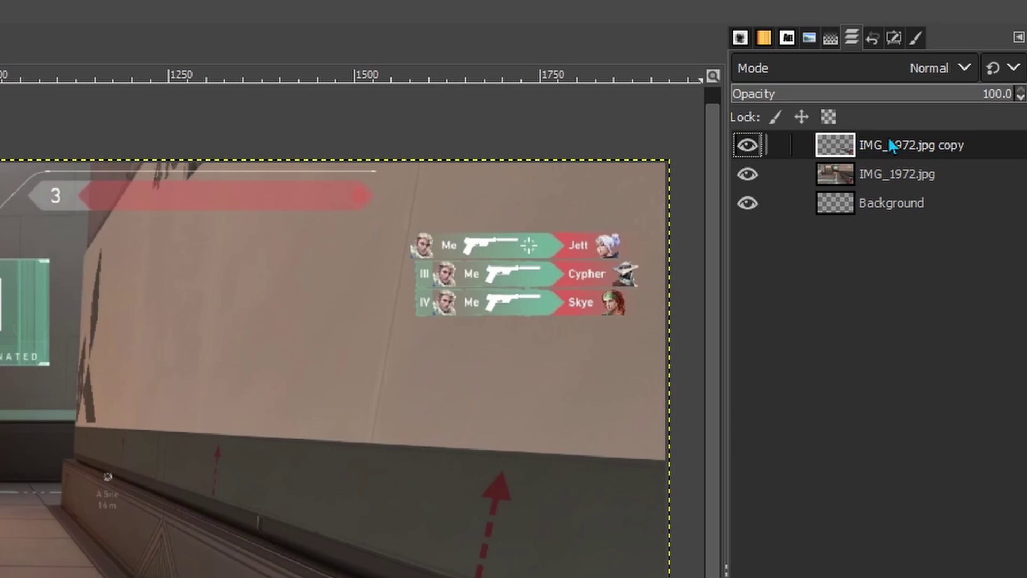
right_click(864, 143)
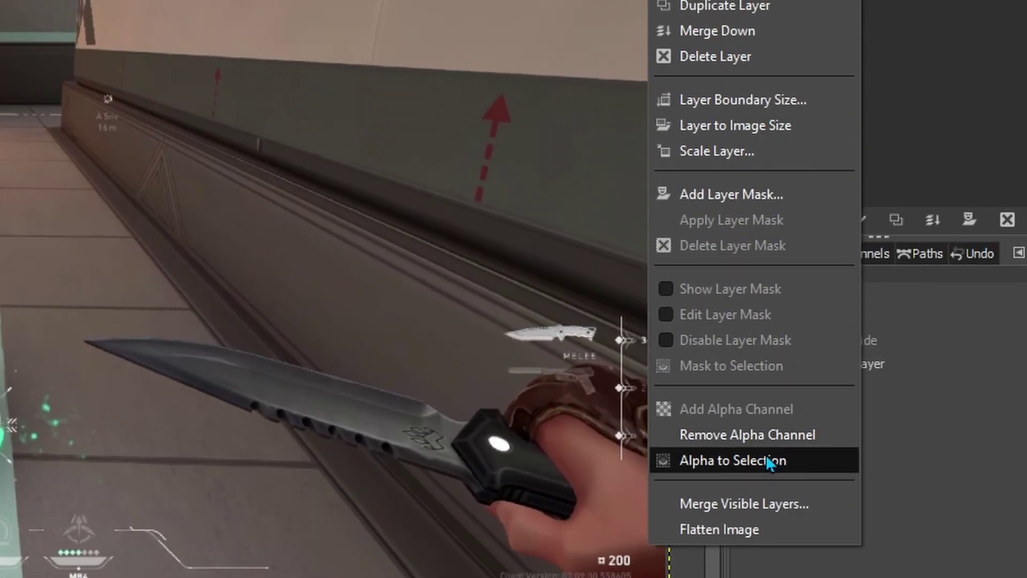
click(766, 456)
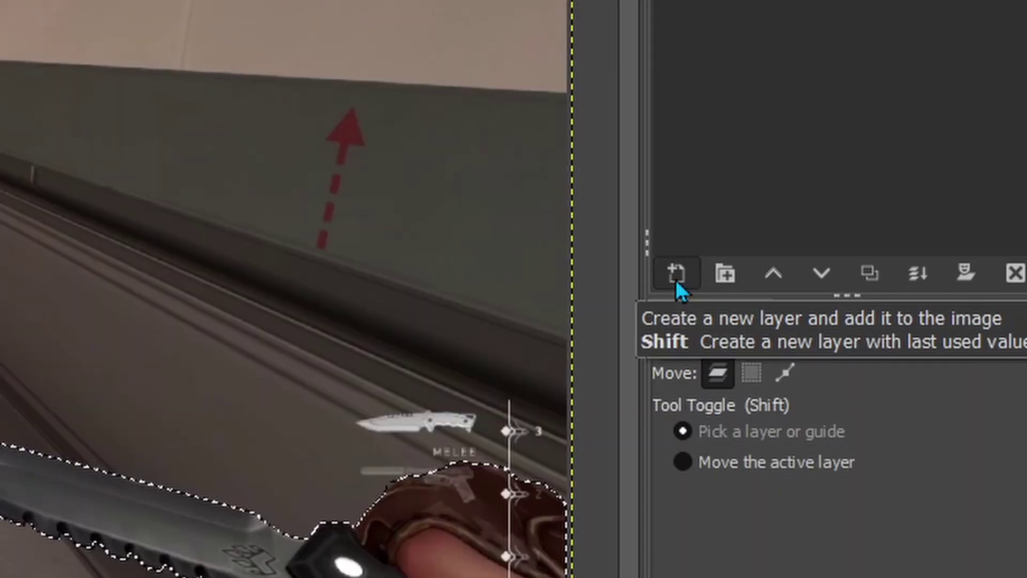
Add a new transparent layer named "knife outline" and place it directly beneath the IMG_1972.jpg copy layer
click(891, 303)
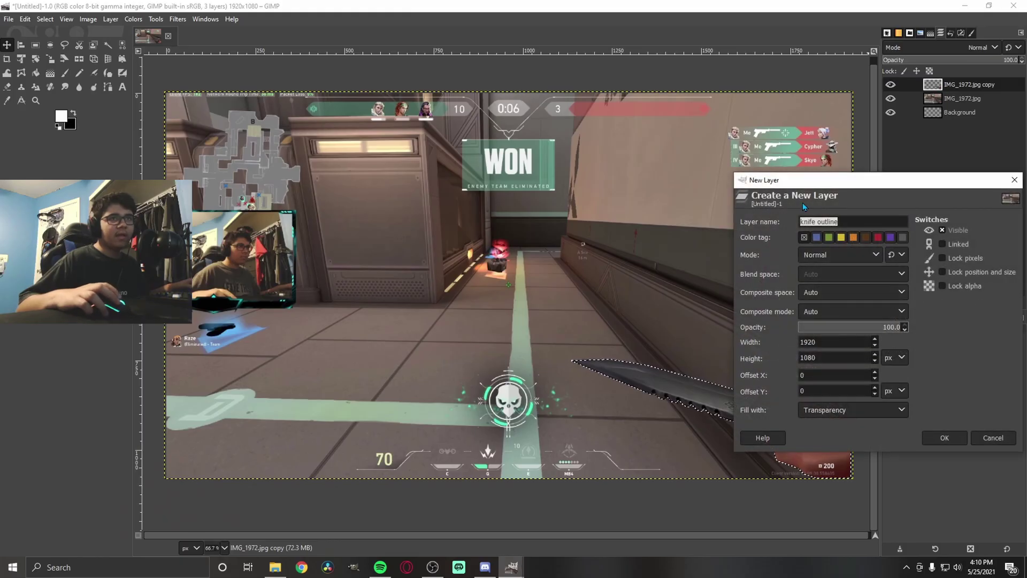
click(856, 222)
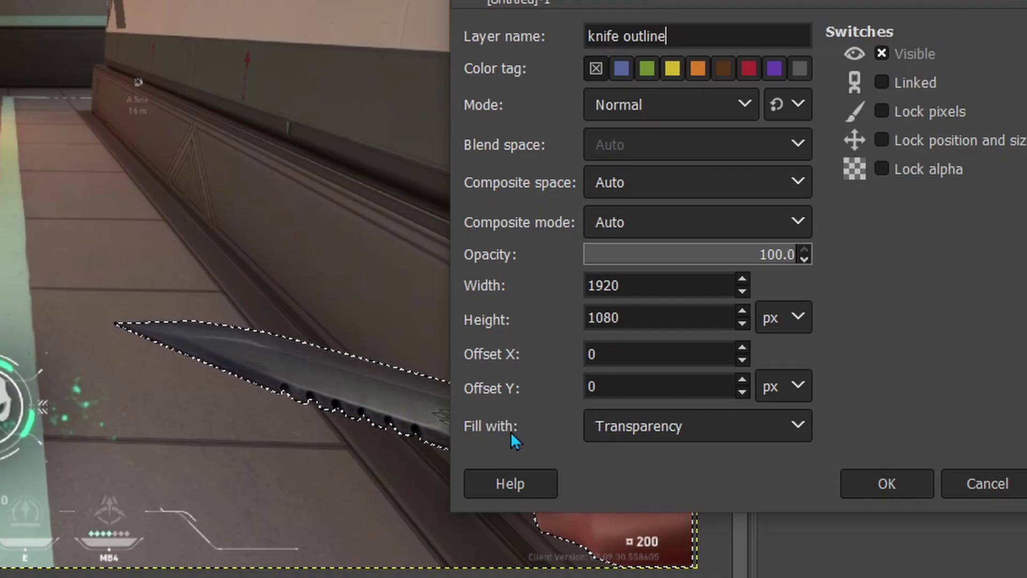
click(922, 486)
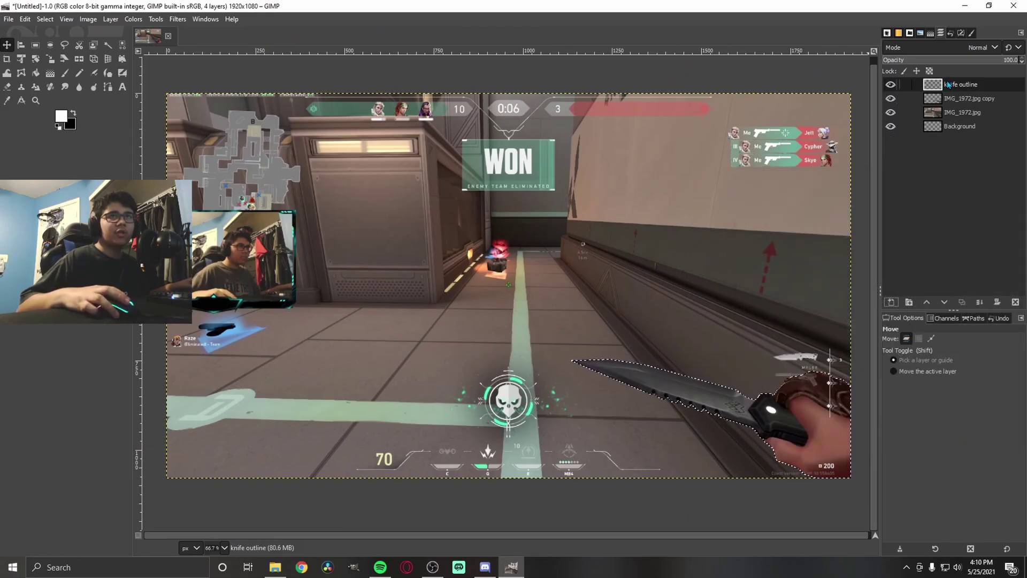
drag(949, 84, 959, 107)
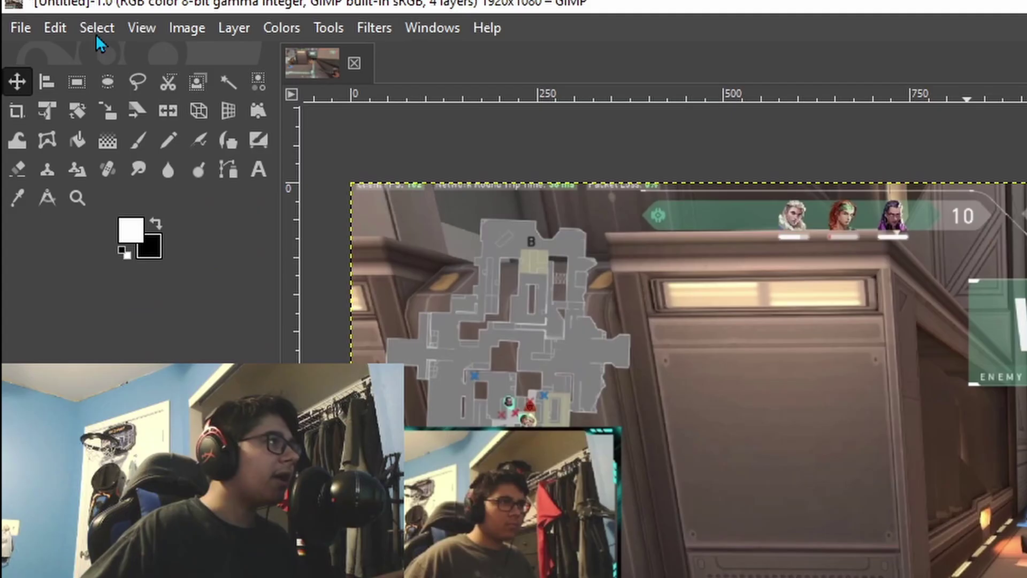
Grow the knife and hand selection by 5 px and check its margin around the blade up close
click(95, 30)
click(141, 333)
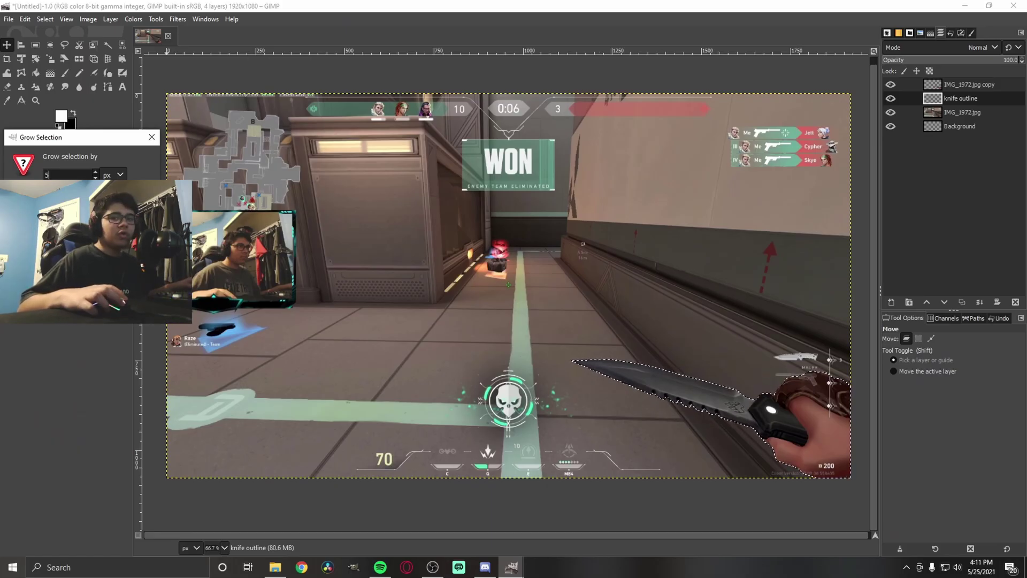
text(5)
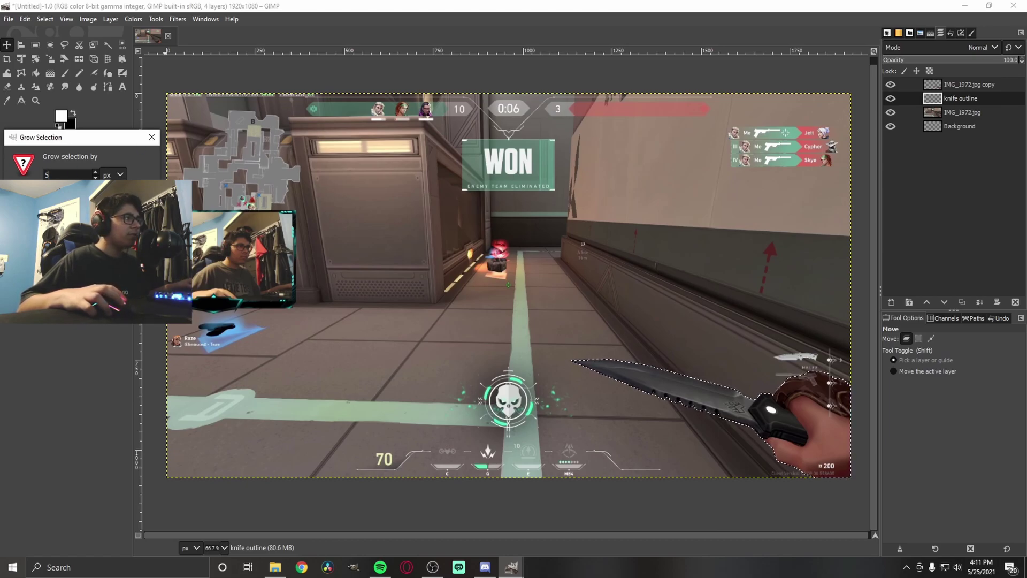
click(87, 212)
drag(635, 399, 496, 352)
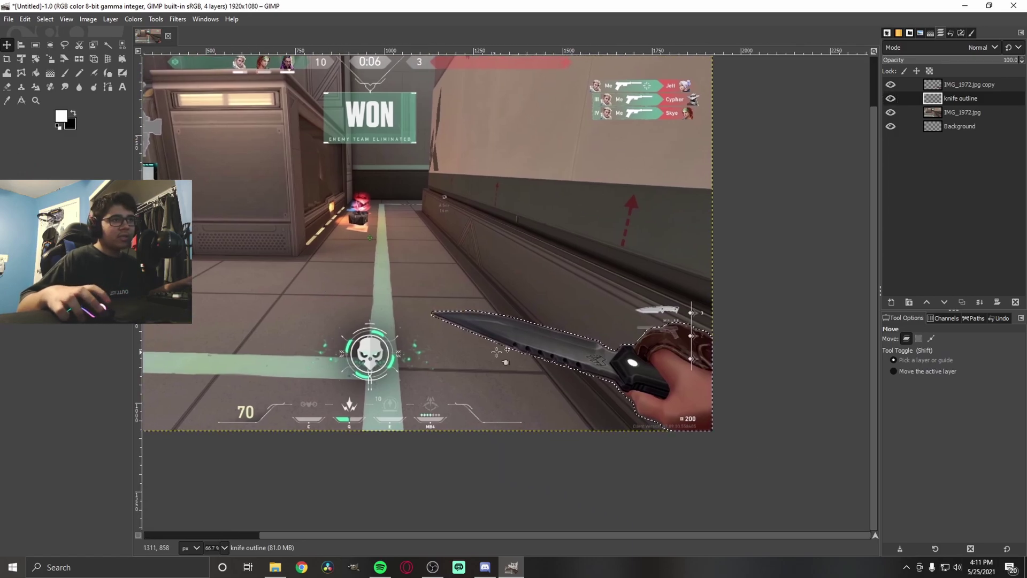
scroll(496, 352, up, 5)
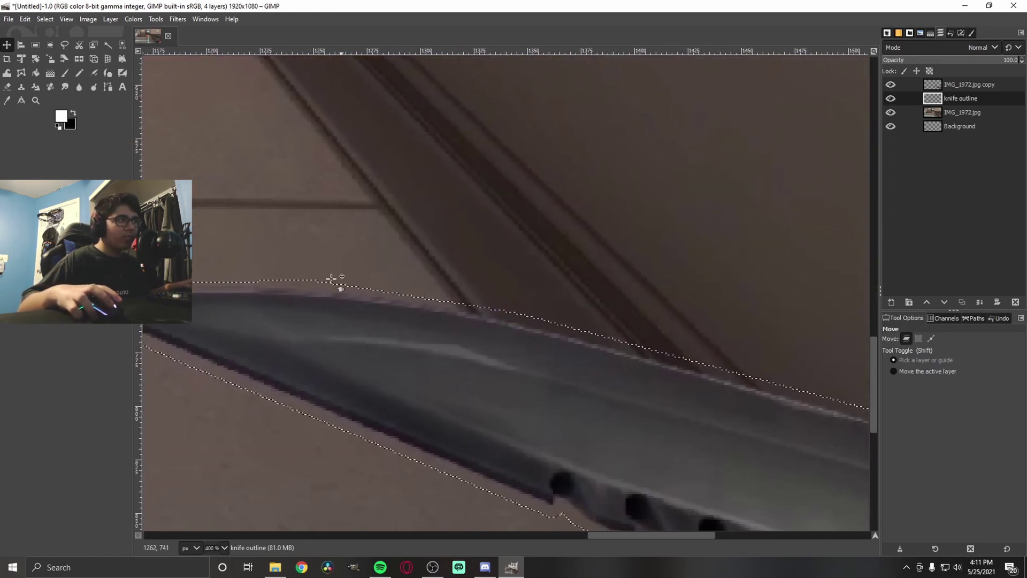
scroll(283, 282, down, 4)
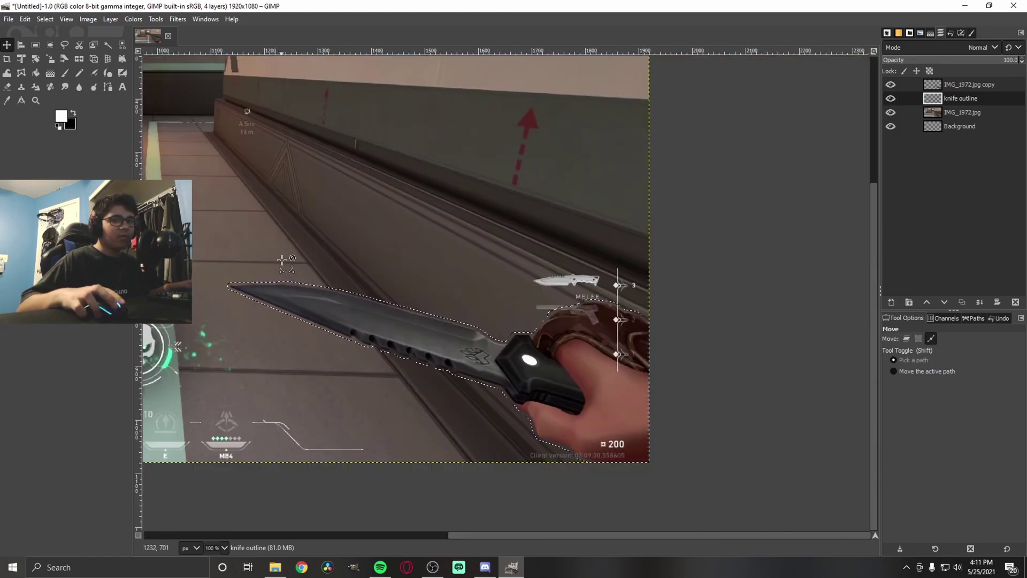
scroll(284, 262, down, 1)
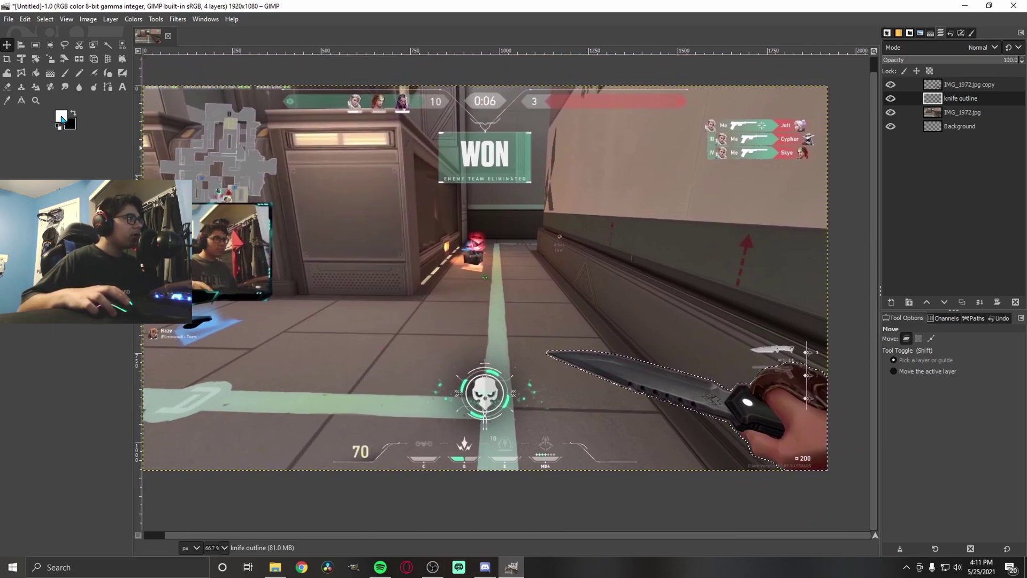
Fill the grown selection on the knife outline layer with white (ffffff) as foreground color and clear the selection
click(63, 119)
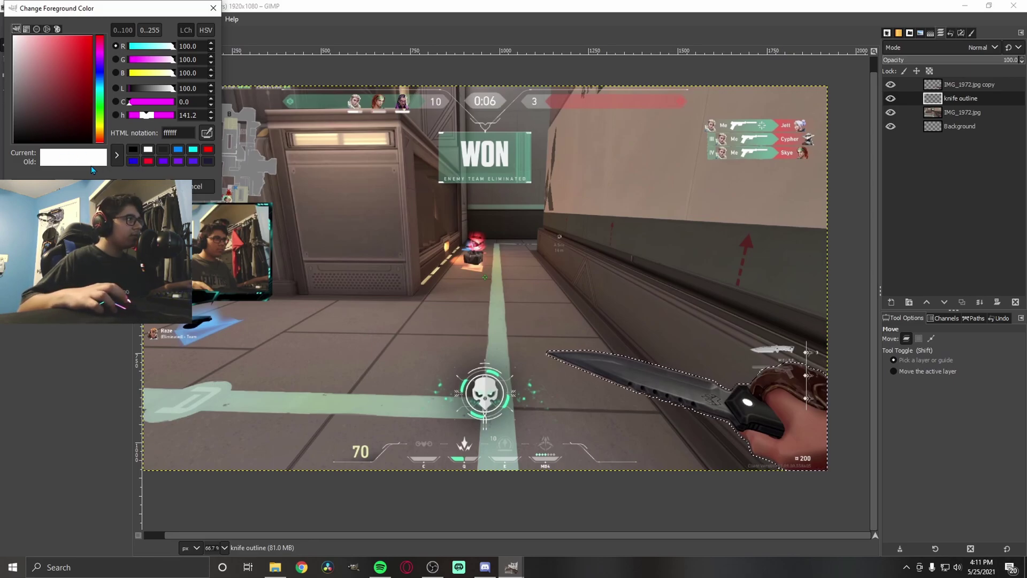
click(140, 186)
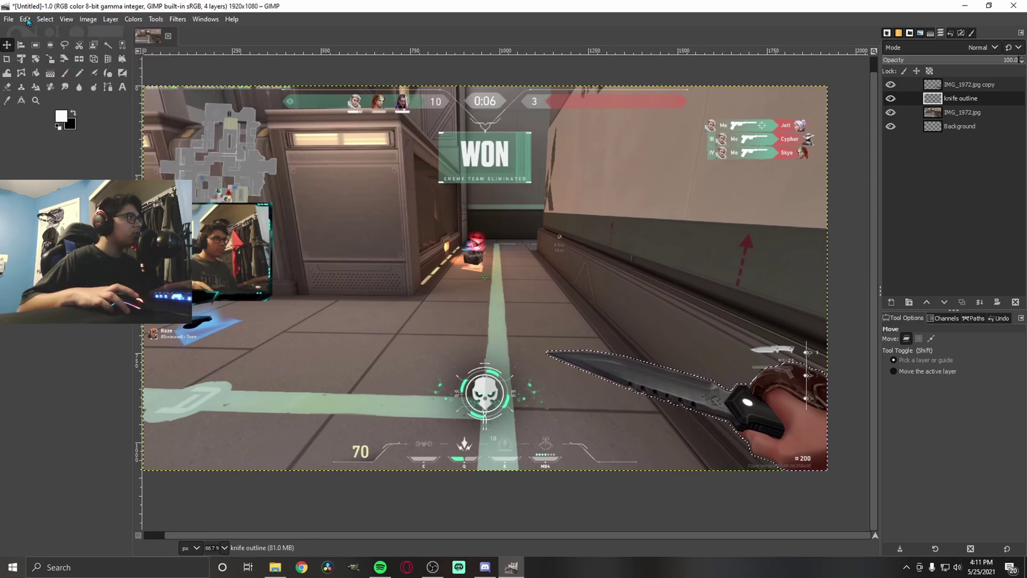
click(26, 19)
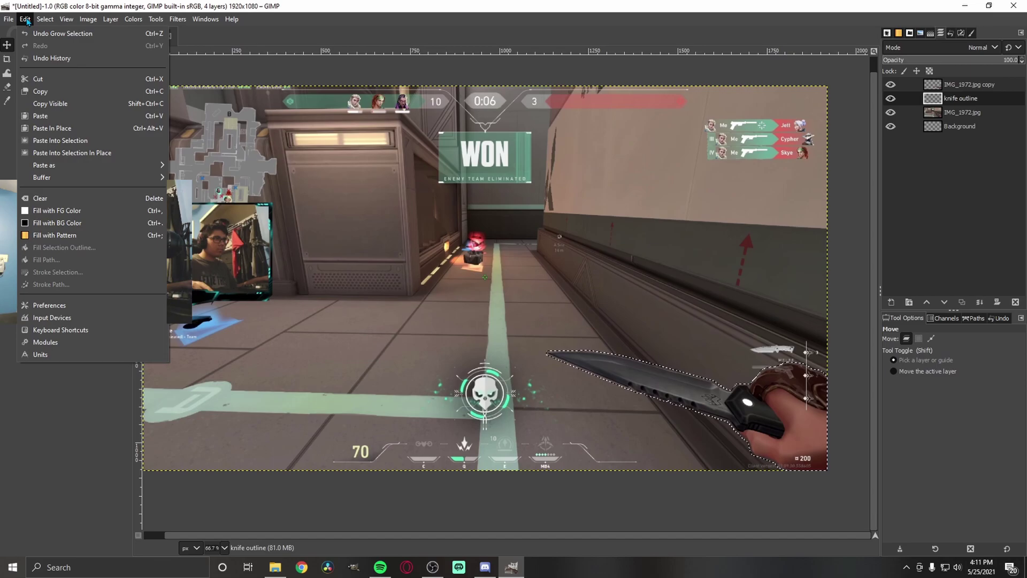
click(74, 214)
click(46, 19)
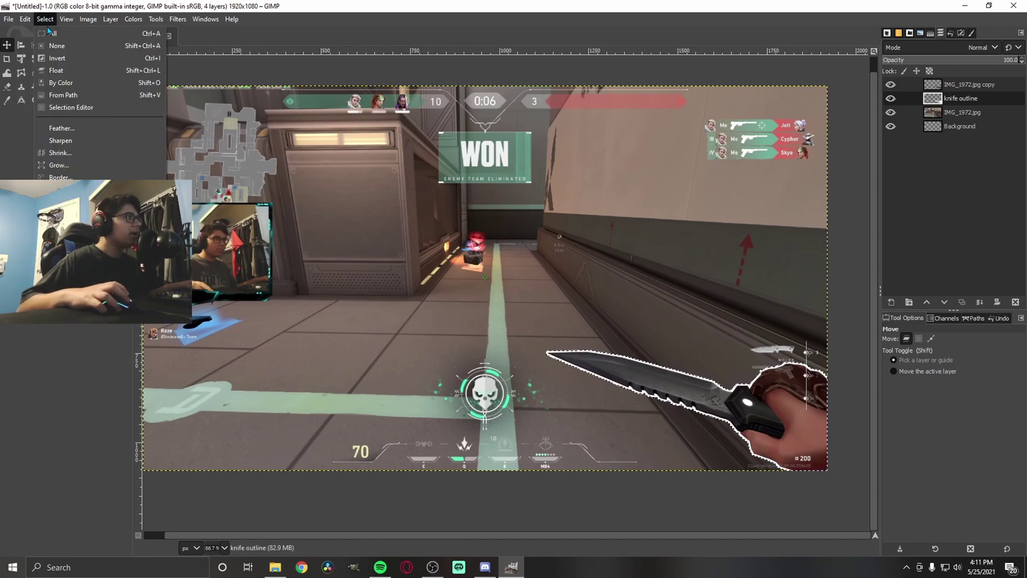
click(51, 48)
drag(760, 393, 659, 358)
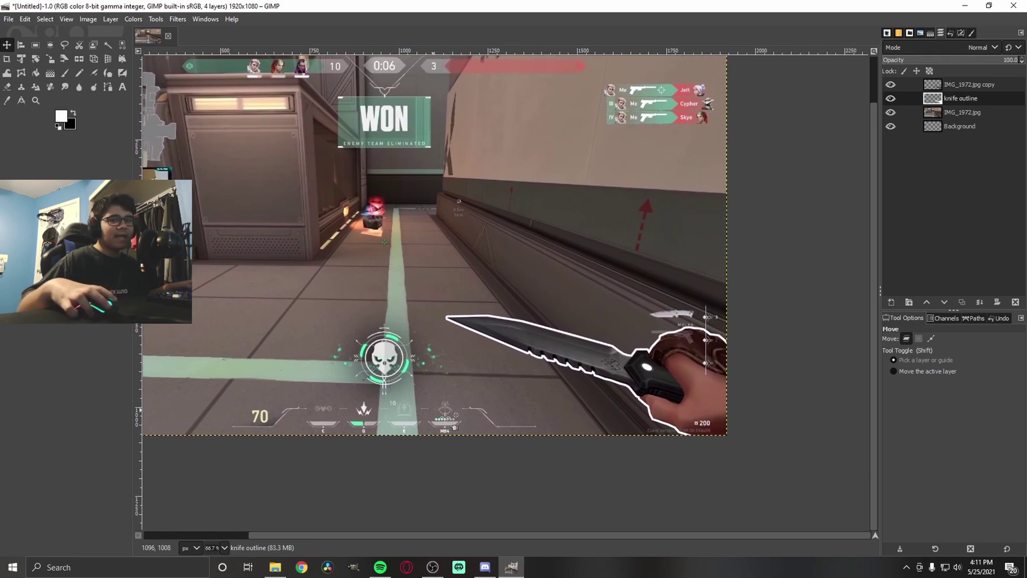
scroll(350, 313, left, 4)
scroll(350, 313, up, 2)
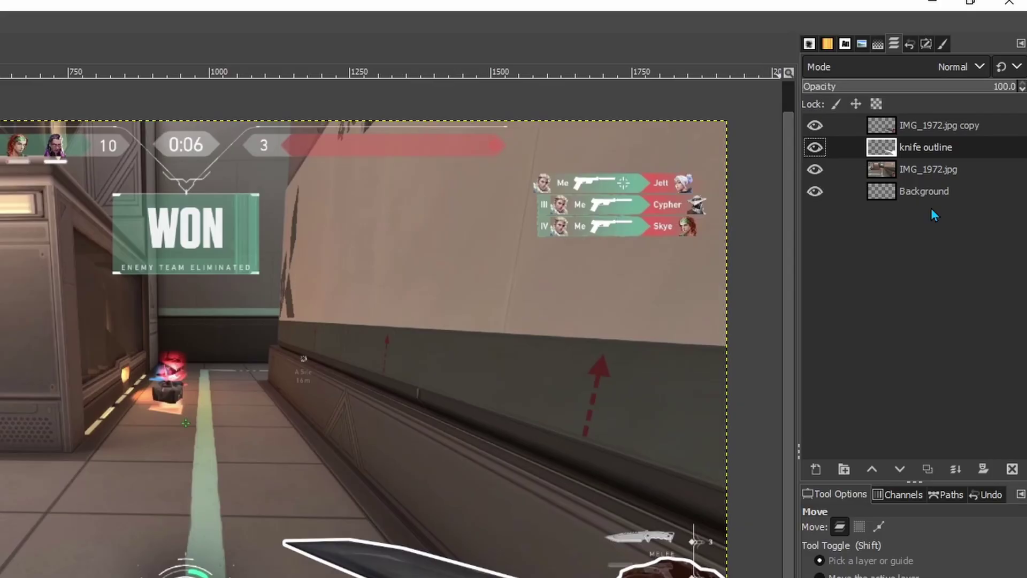
Brighten the knife and hand on the IMG_1972.jpg copy layer with an Exposure adjustment of 2.035
click(929, 125)
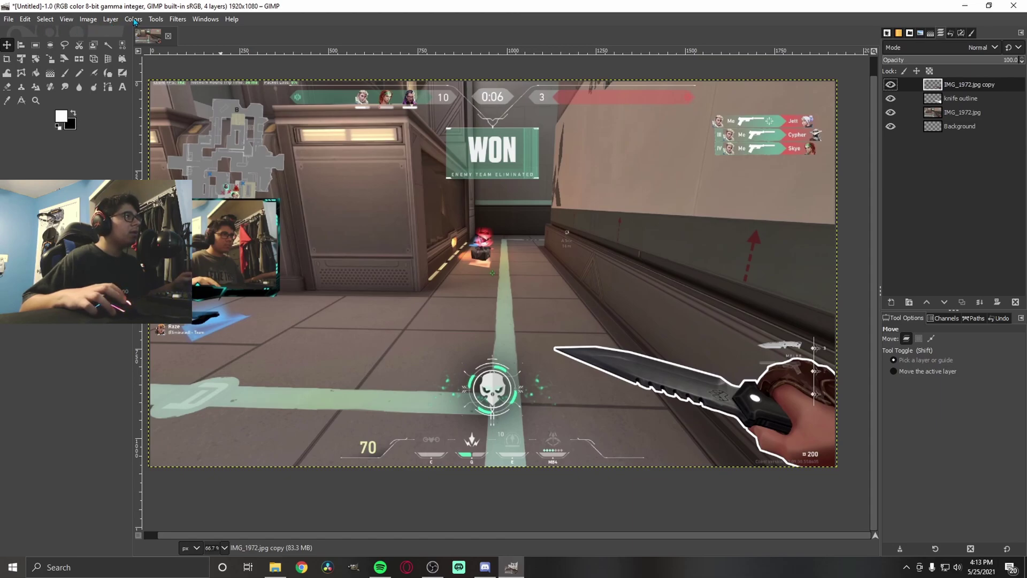
click(134, 20)
click(156, 110)
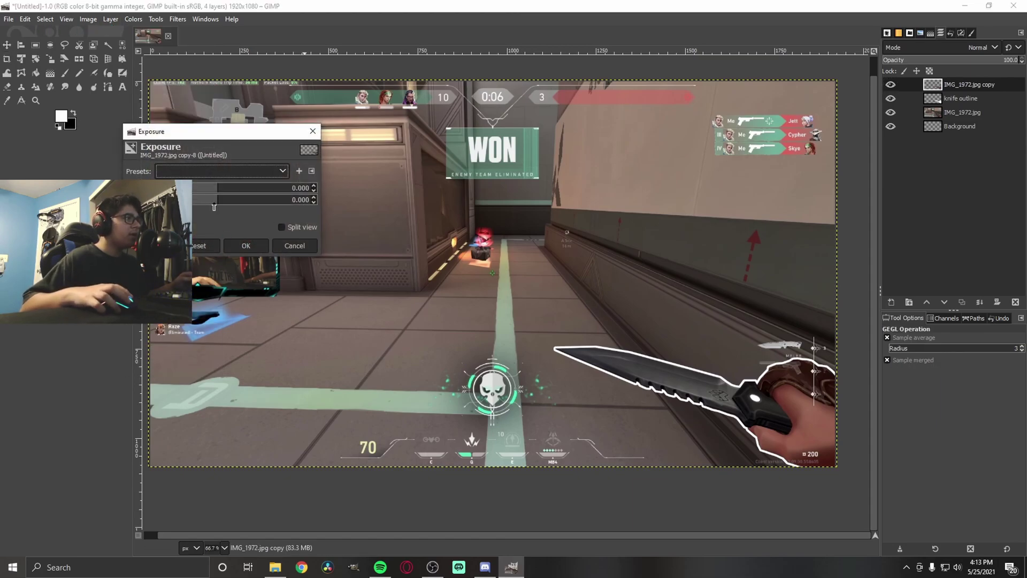
mouse_move(217, 204)
mouse_down()
mouse_move(256, 204)
mouse_move(223, 204)
mouse_move(236, 207)
mouse_up()
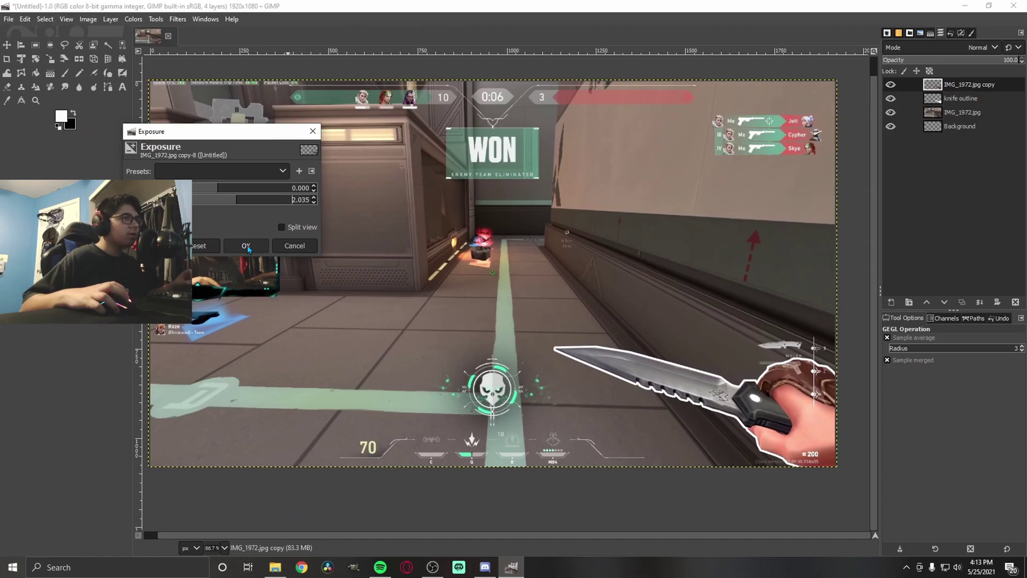
click(247, 246)
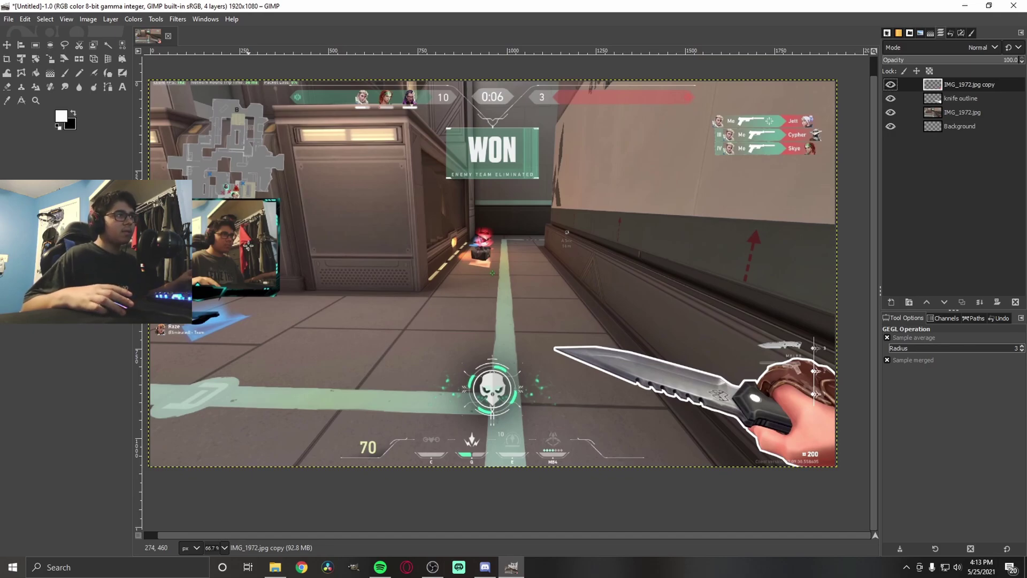
Add a new layer named "glow" and place it directly beneath the knife outline layer
click(891, 302)
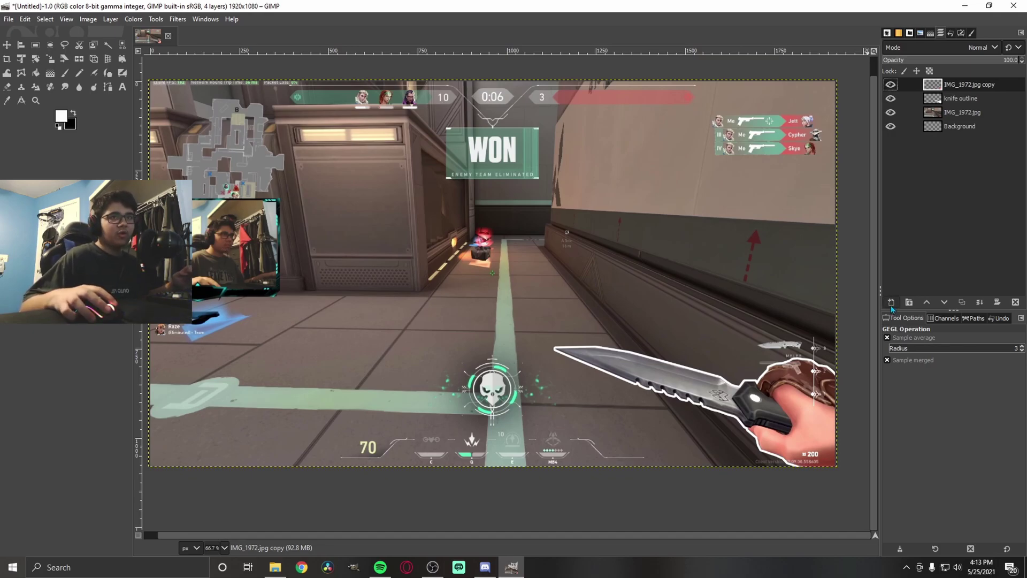
text(glow)
key(Return)
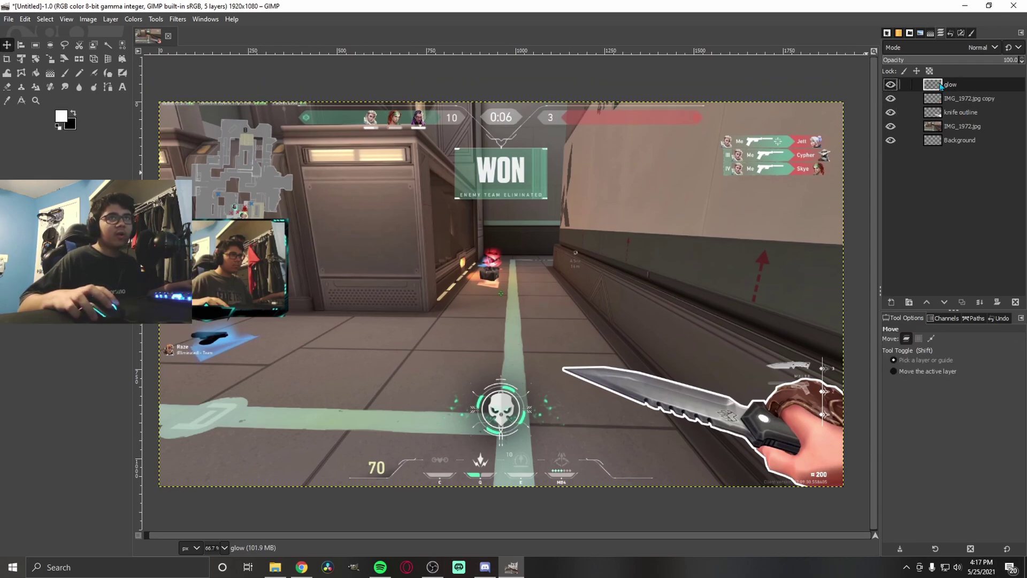
drag(953, 84, 964, 106)
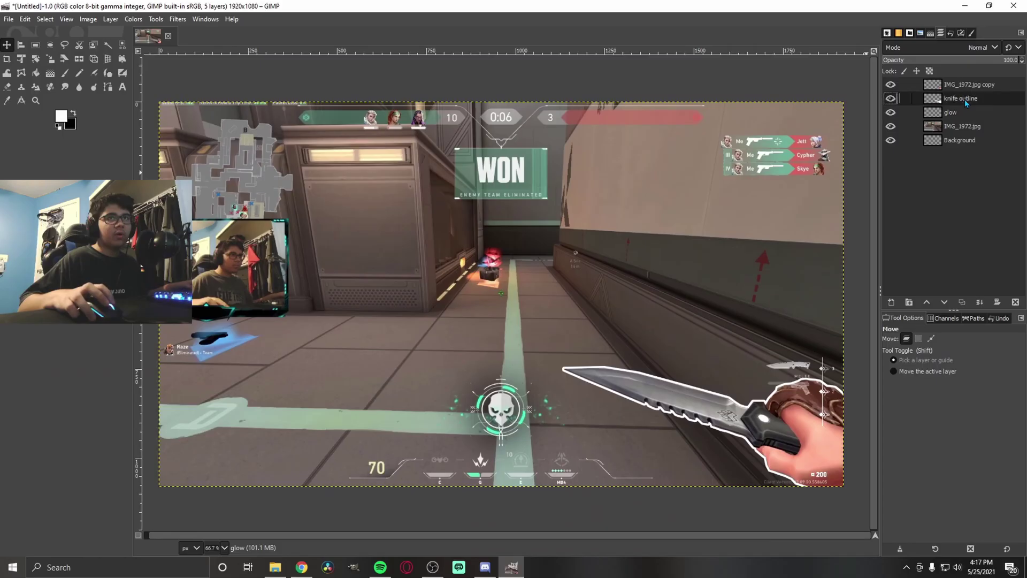
Create a selection from the alpha of the knife outline layer and make the glow layer active
click(966, 100)
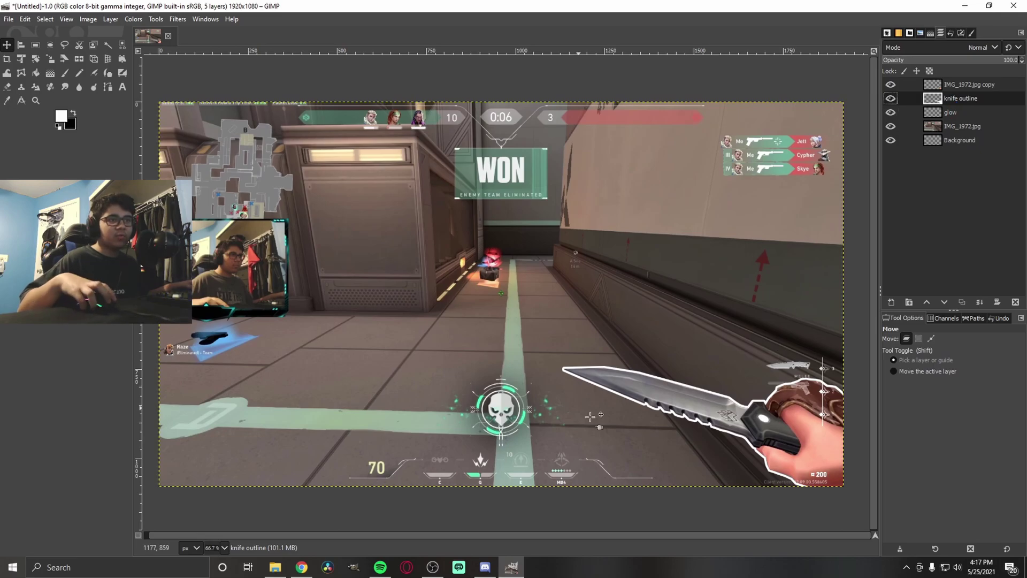
right_click(909, 99)
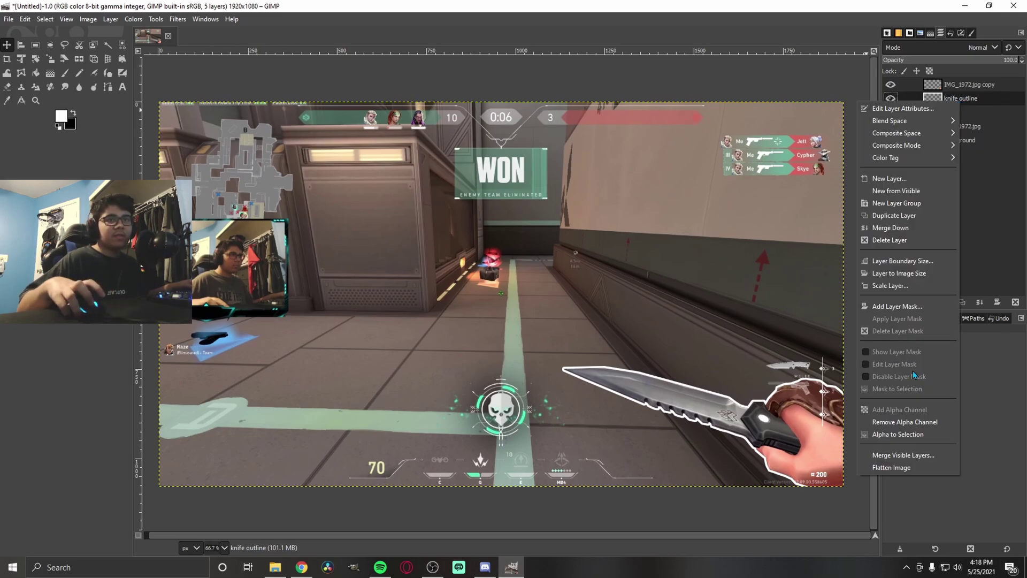
click(898, 438)
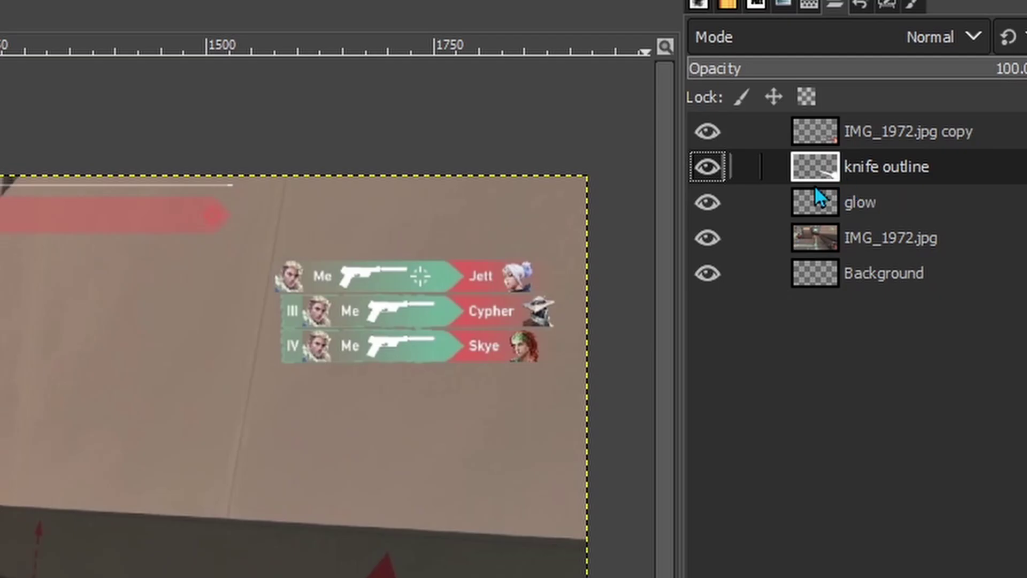
click(819, 199)
click(45, 19)
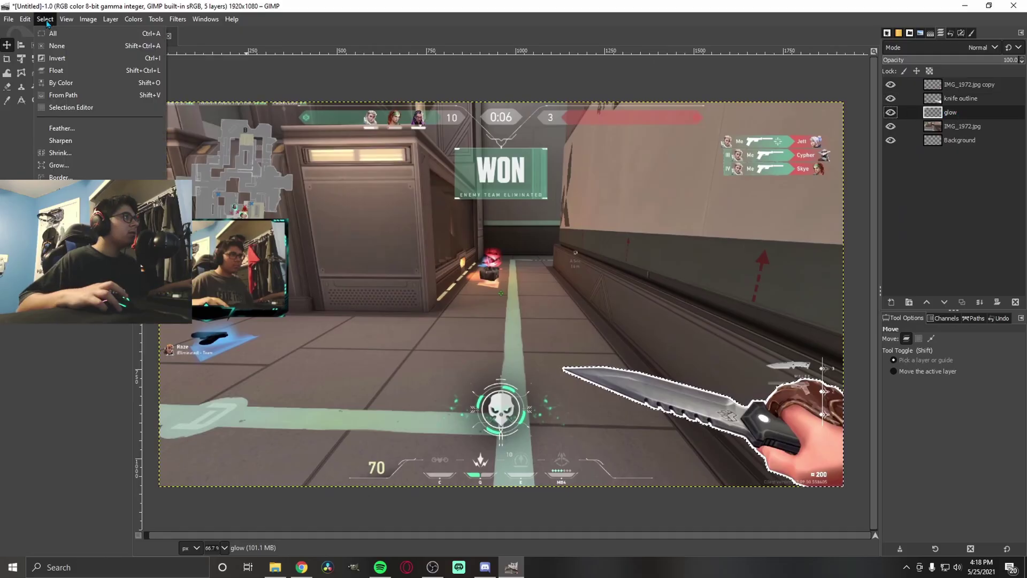
click(17, 158)
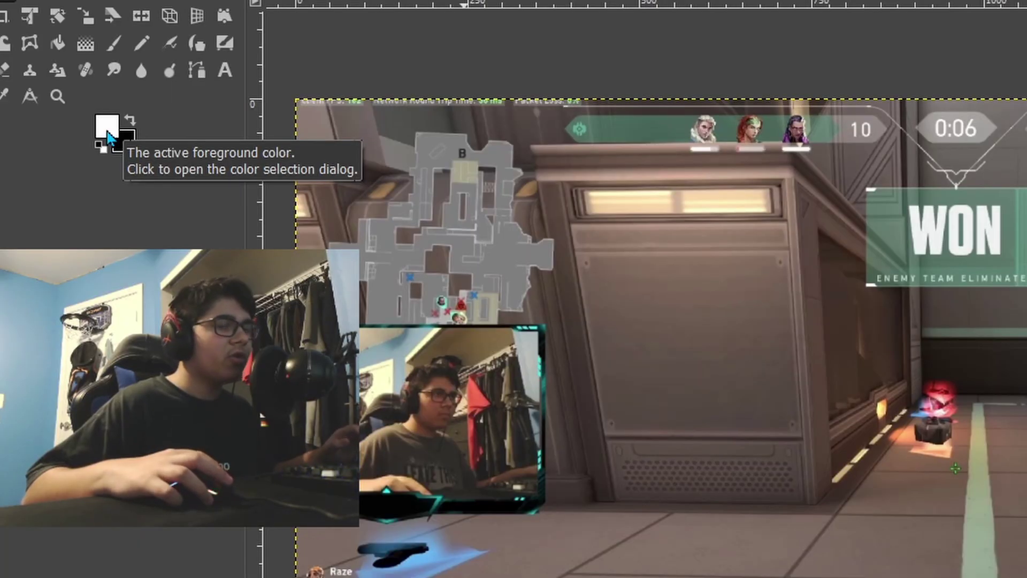
Set the foreground color to the saved blue 1d02e5
click(108, 134)
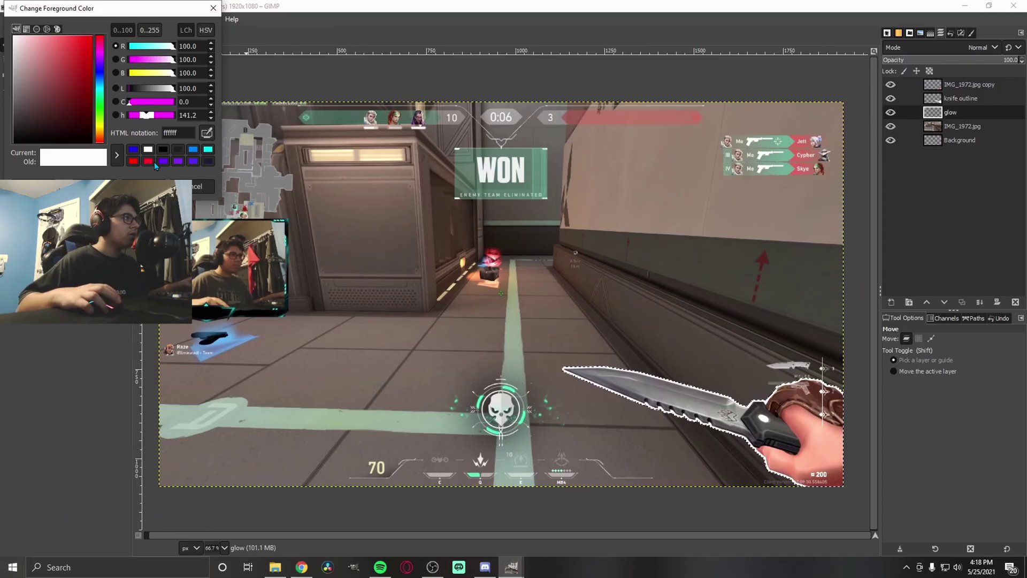
click(134, 149)
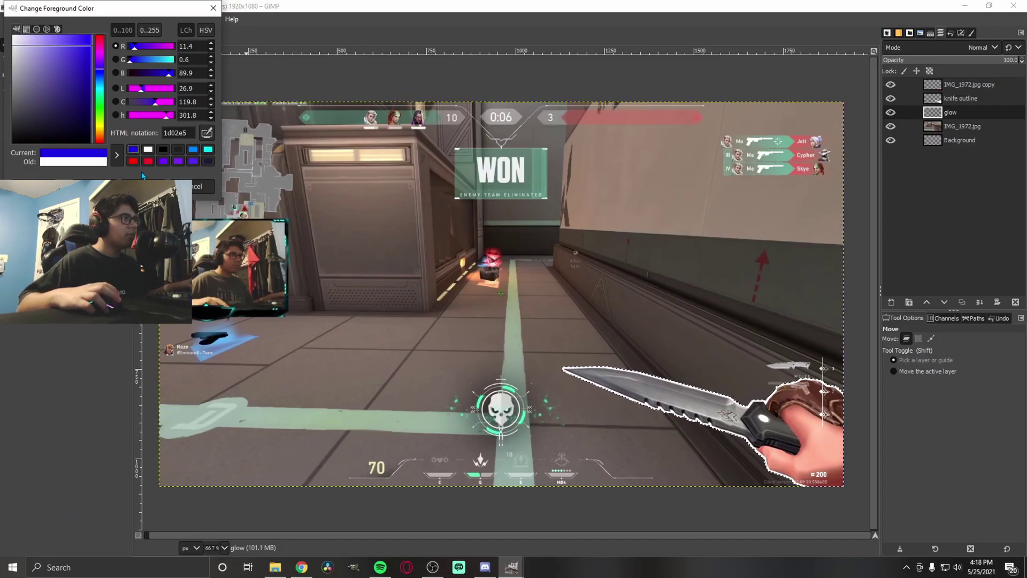
click(156, 186)
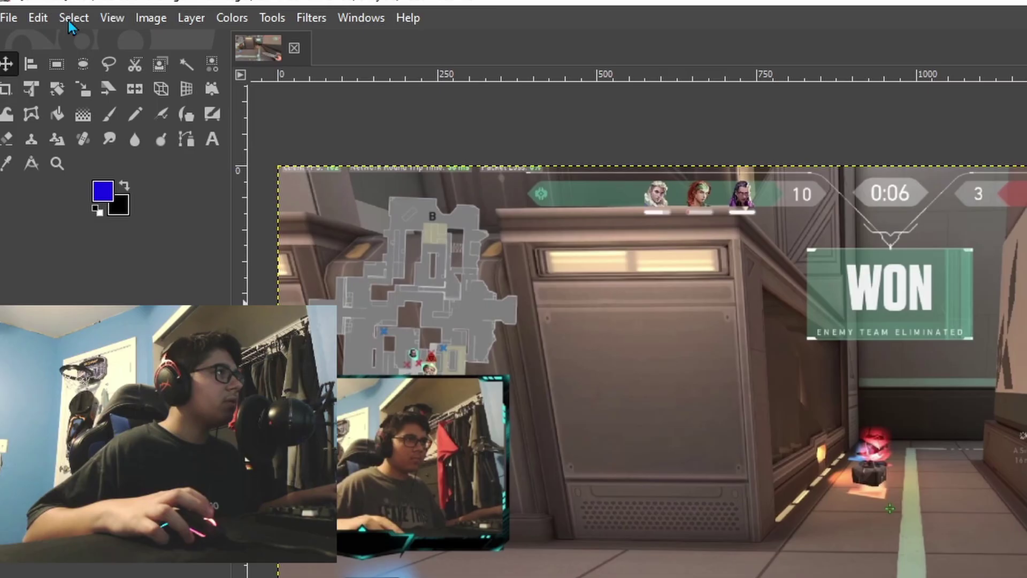
Grow the selection around the knife outline and fill it with the blue foreground color on the glow layer
click(45, 20)
click(124, 278)
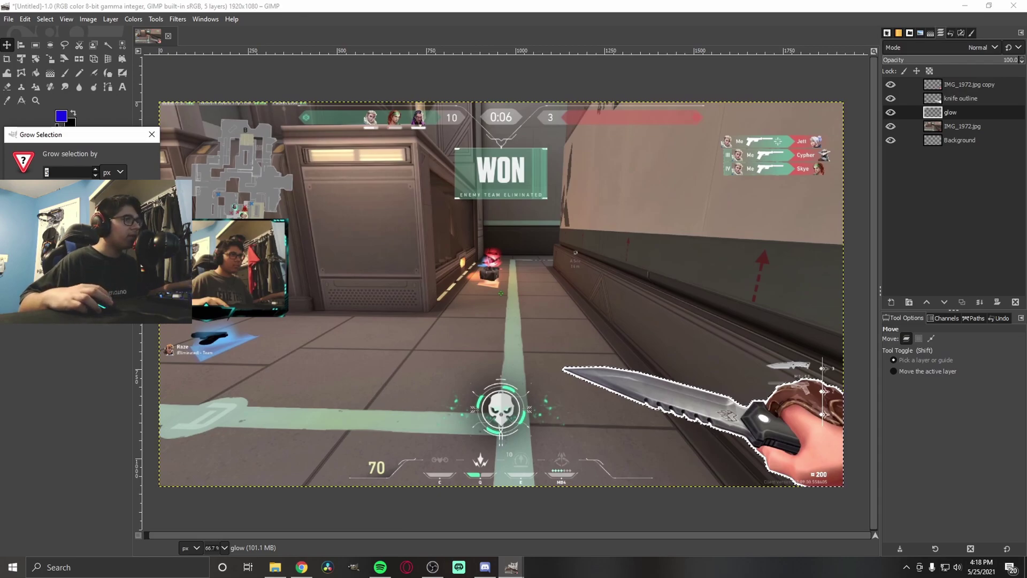
key(Return)
click(25, 19)
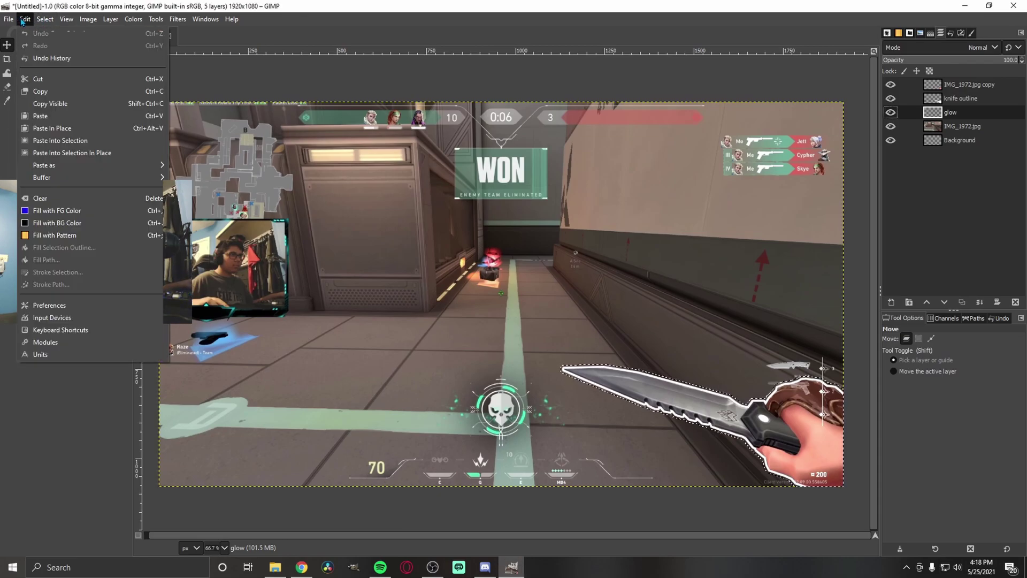
click(86, 212)
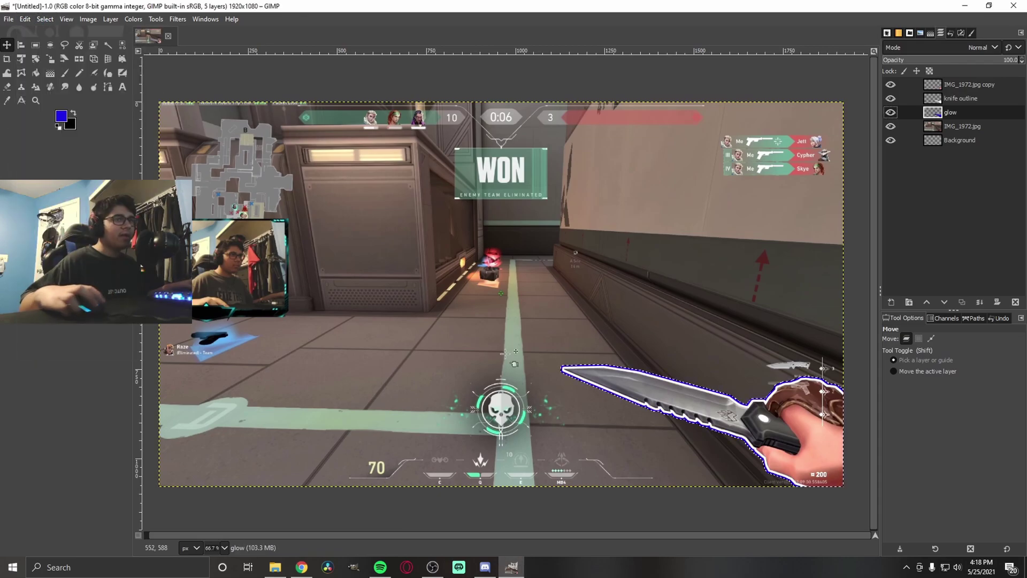
Clear the selection and apply a Gaussian Blur of 34.03 in both directions to the glow layer
click(45, 18)
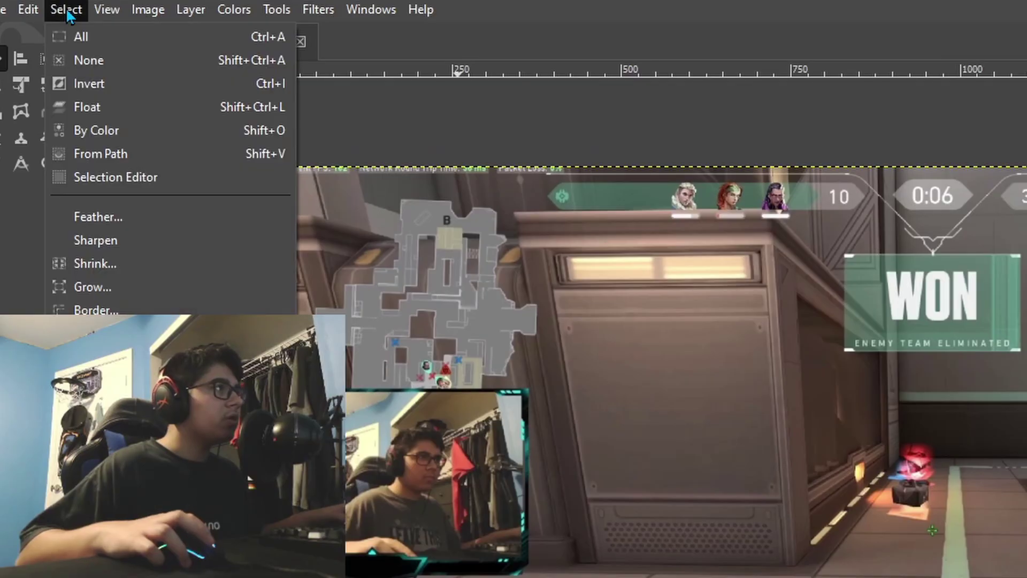
click(86, 60)
click(178, 20)
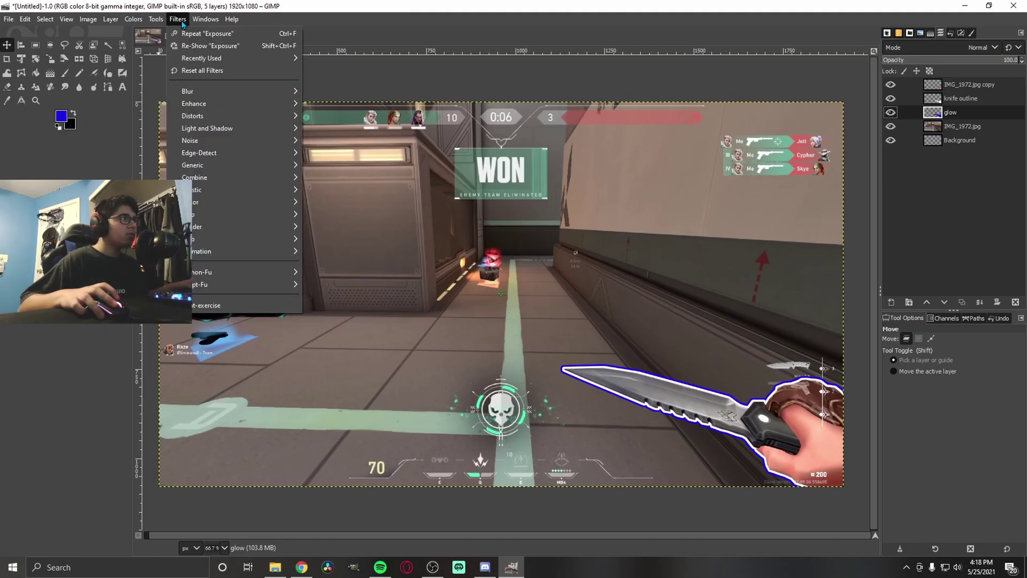
mouse_move(241, 91)
click(400, 106)
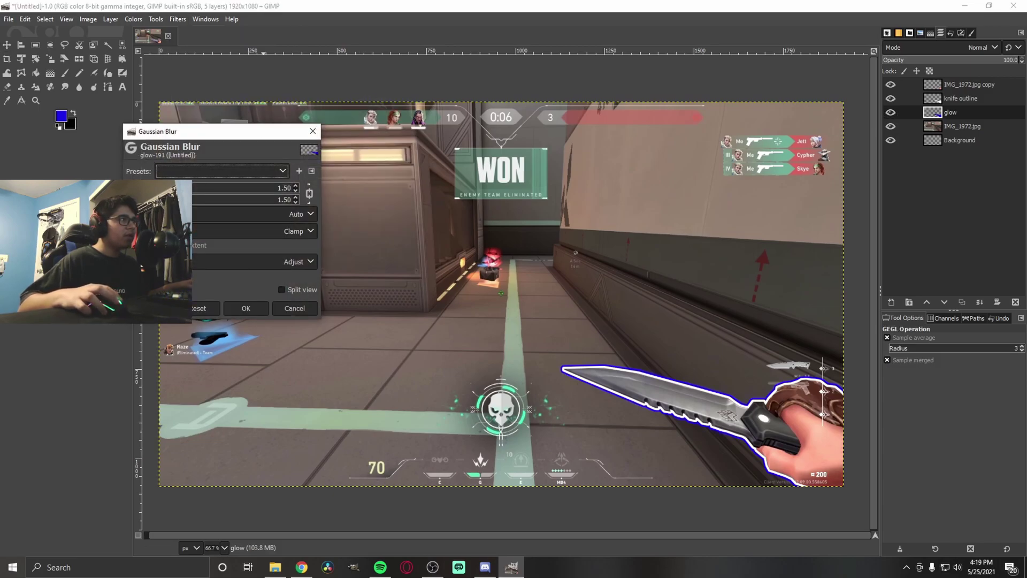
drag(144, 188, 174, 188)
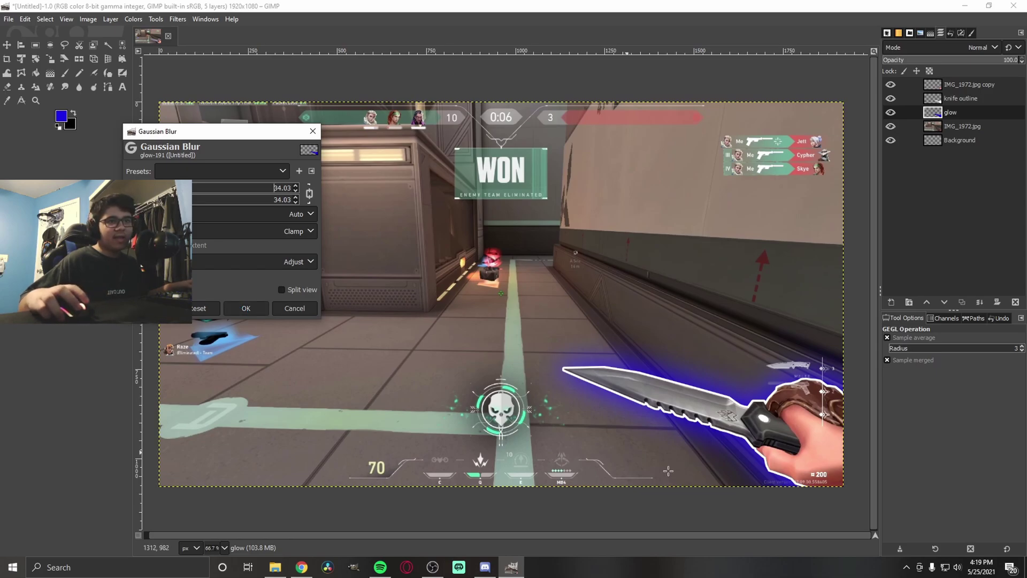
click(246, 308)
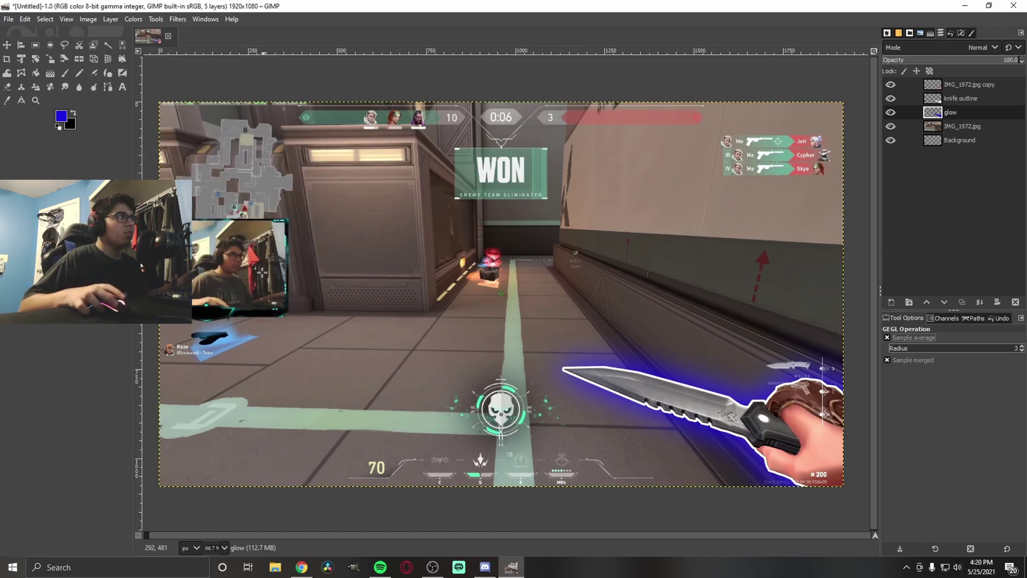
Add the two-line text "ALPHA PLAYS" in Impact Condensed at 252 px near the middle of the image
click(122, 87)
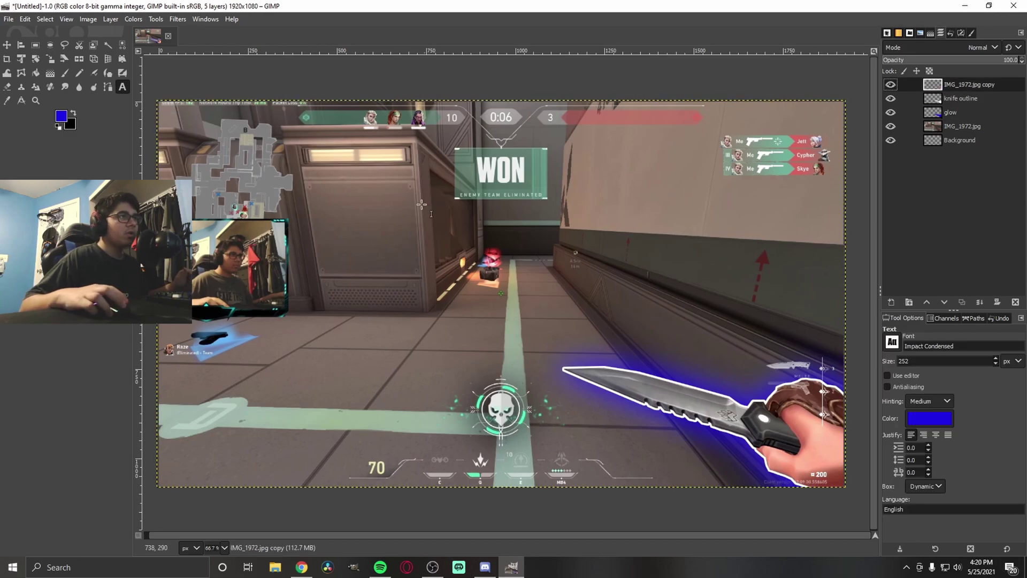
click(371, 202)
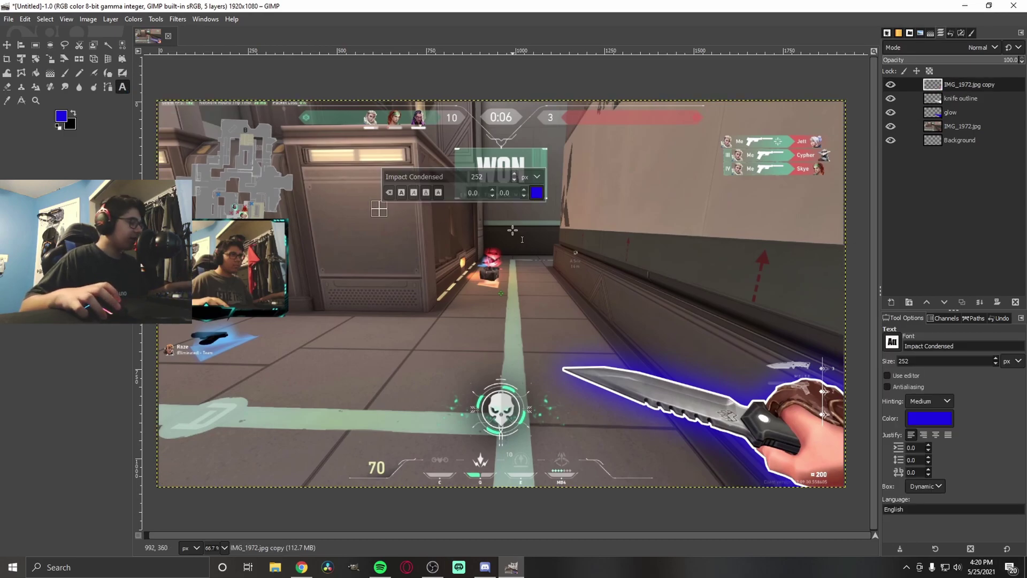
text(ALPHA)
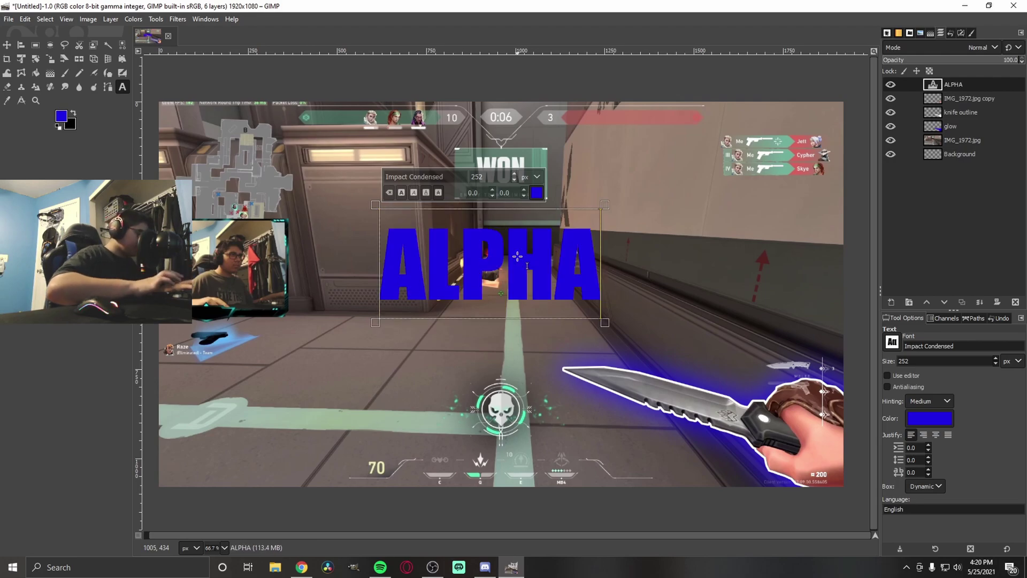
key(Return)
text(PLAYS)
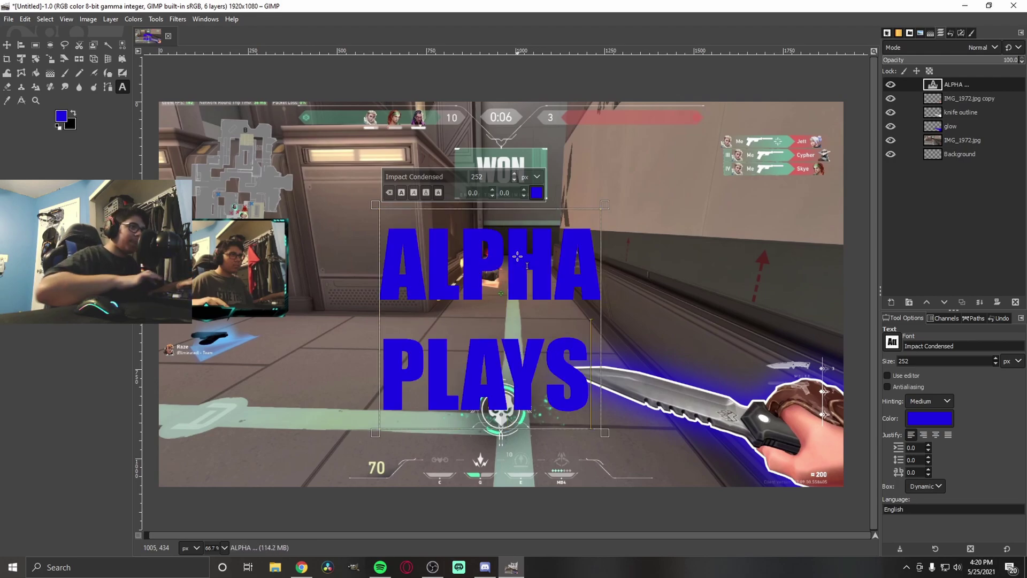
Change the ALPHA PLAYS text color to white and set its font size to 214 px
click(930, 418)
click(965, 512)
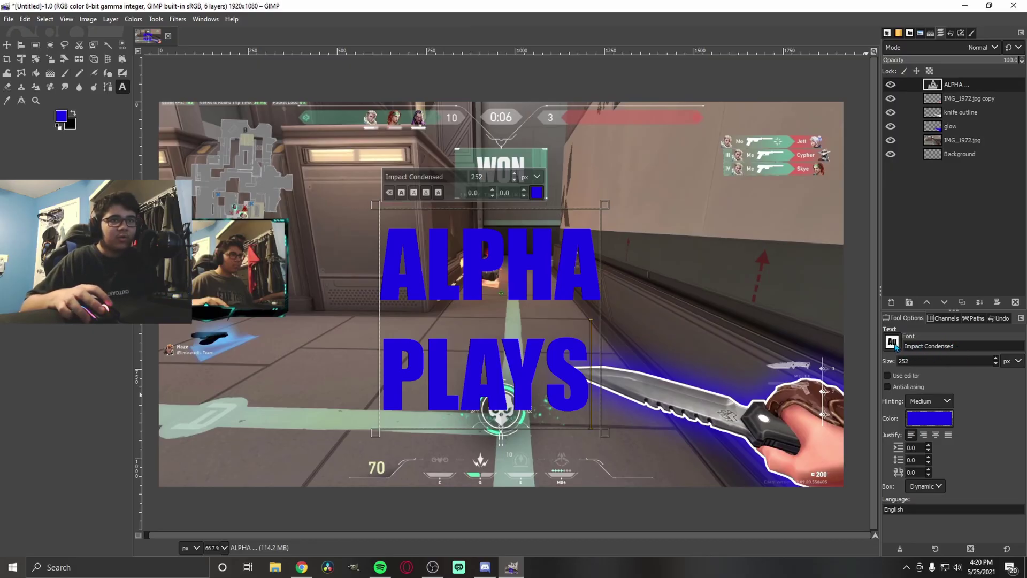
click(892, 342)
click(909, 345)
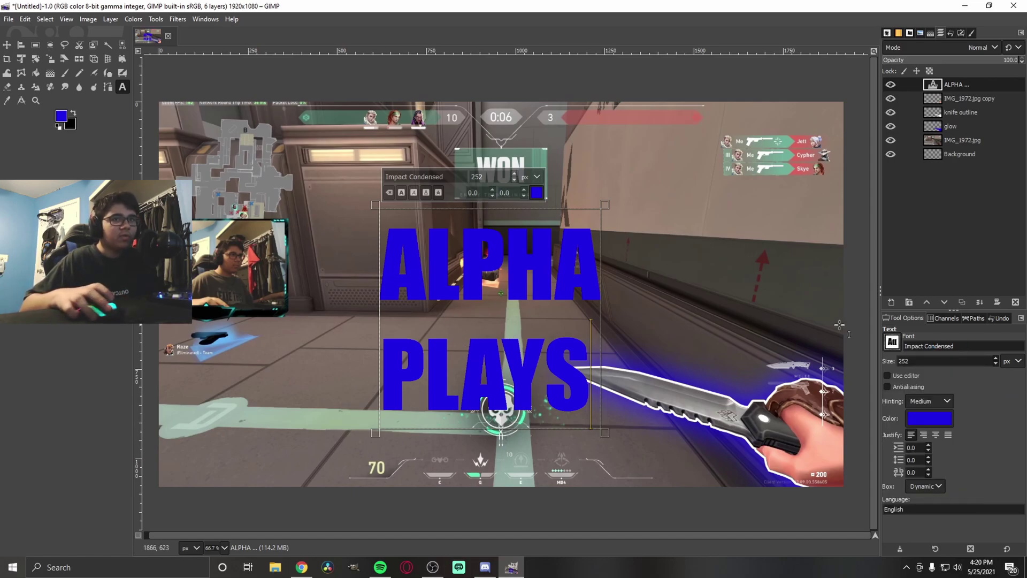
click(996, 365)
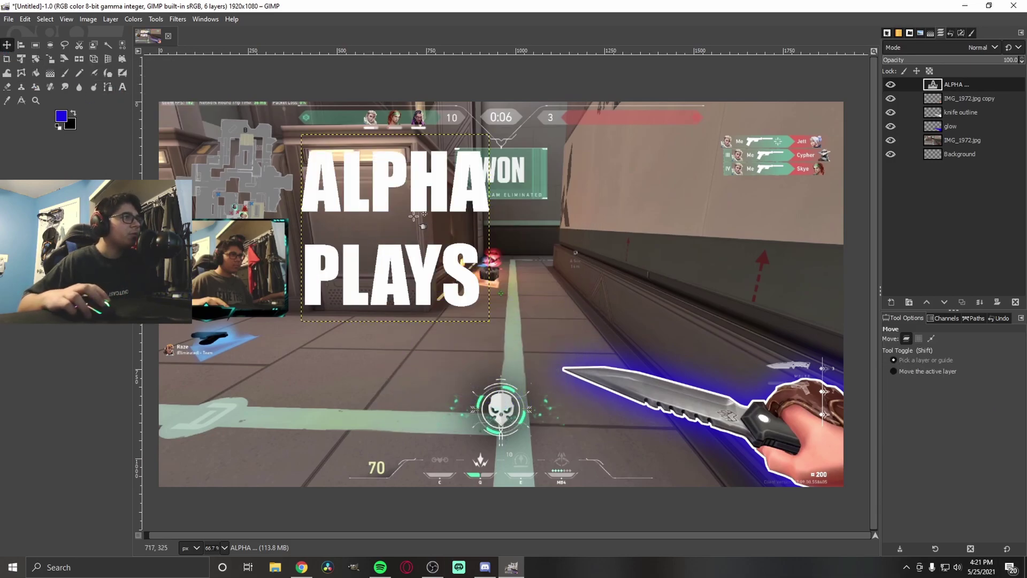
Place the text layer directly beneath the IMG_1972.jpg copy layer and move the text over the cabinet beside the minimap
drag(414, 215, 571, 241)
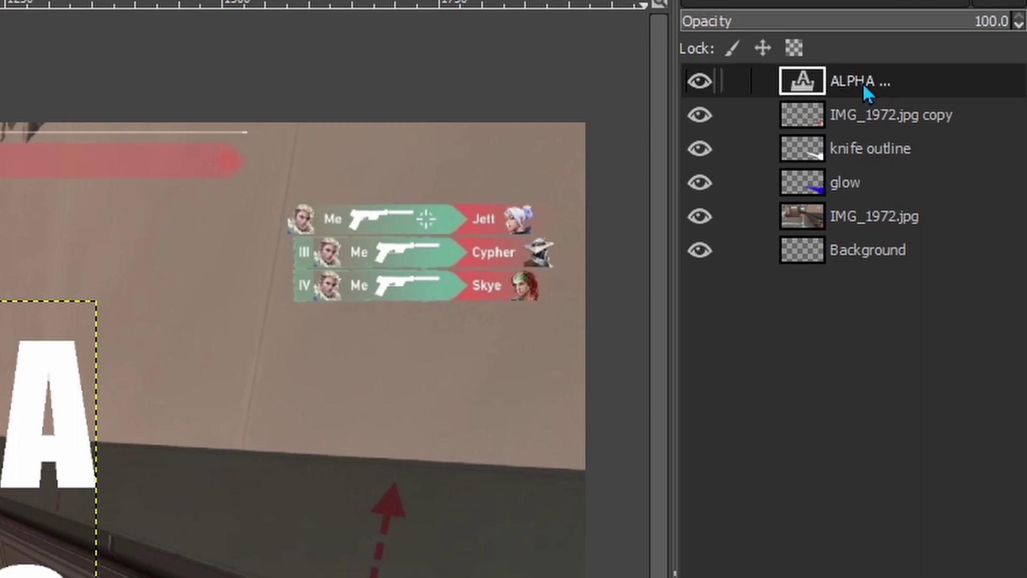
drag(863, 82, 859, 140)
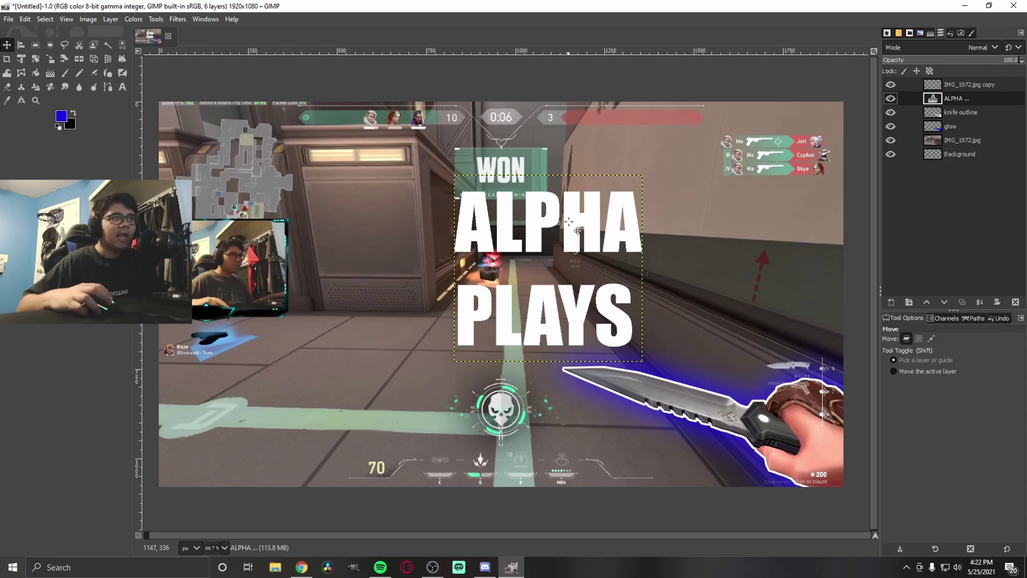
drag(577, 223, 718, 328)
drag(695, 278, 392, 314)
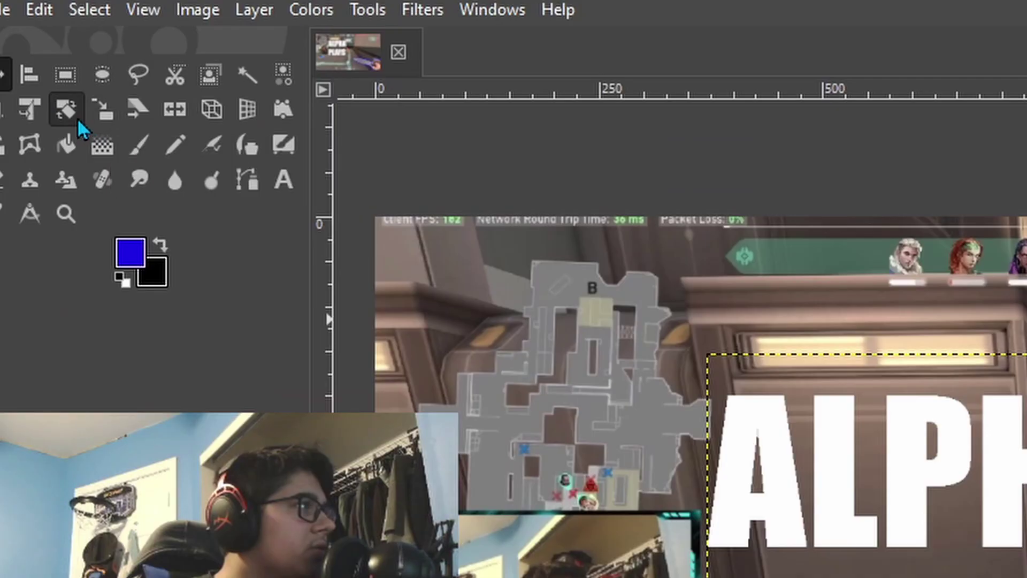
Rotate the ALPHA PLAYS text by 17.69 degrees and position it behind the knife, with one word on each side of the blade
click(64, 111)
drag(475, 226, 477, 255)
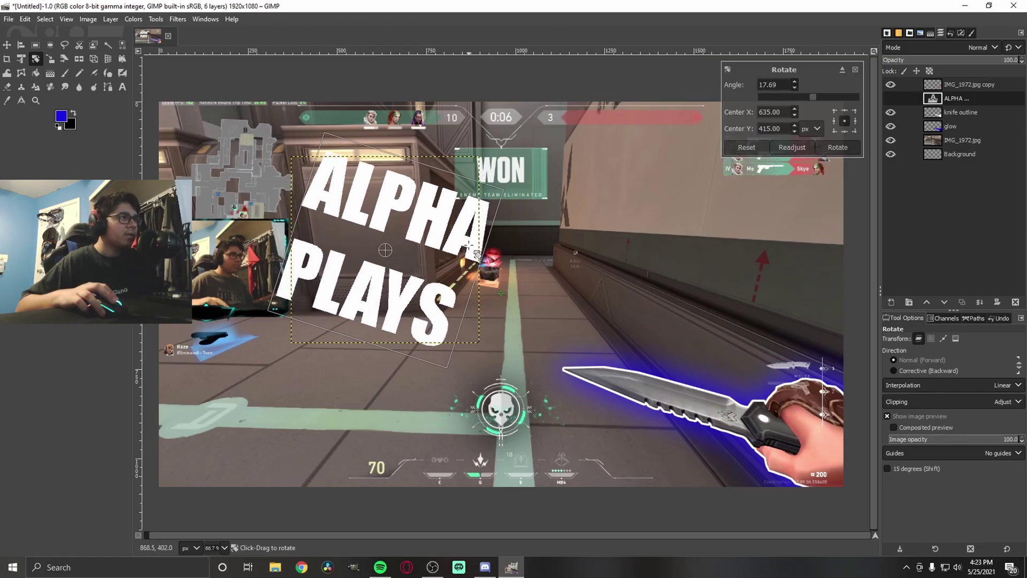
click(838, 148)
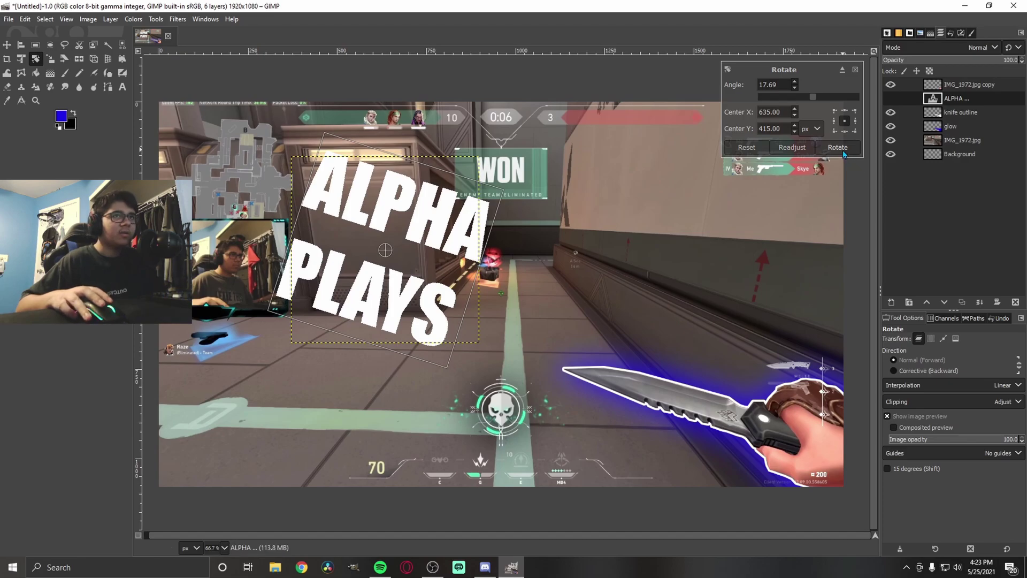
click(7, 45)
drag(421, 221, 702, 369)
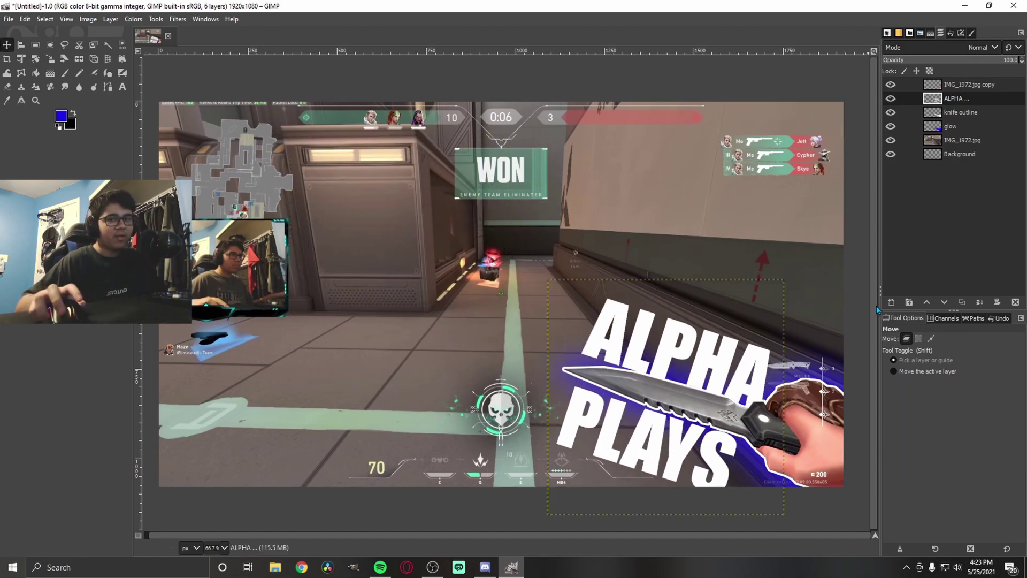